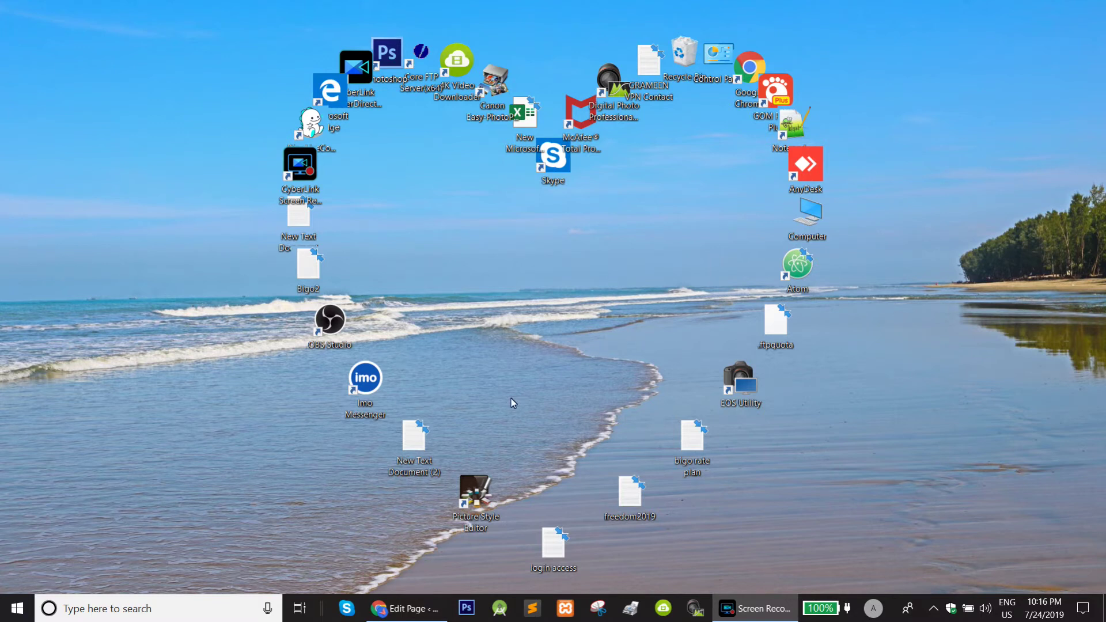
Switch to Chrome and open paymemory.net in a new tab
mouse_move(415, 609)
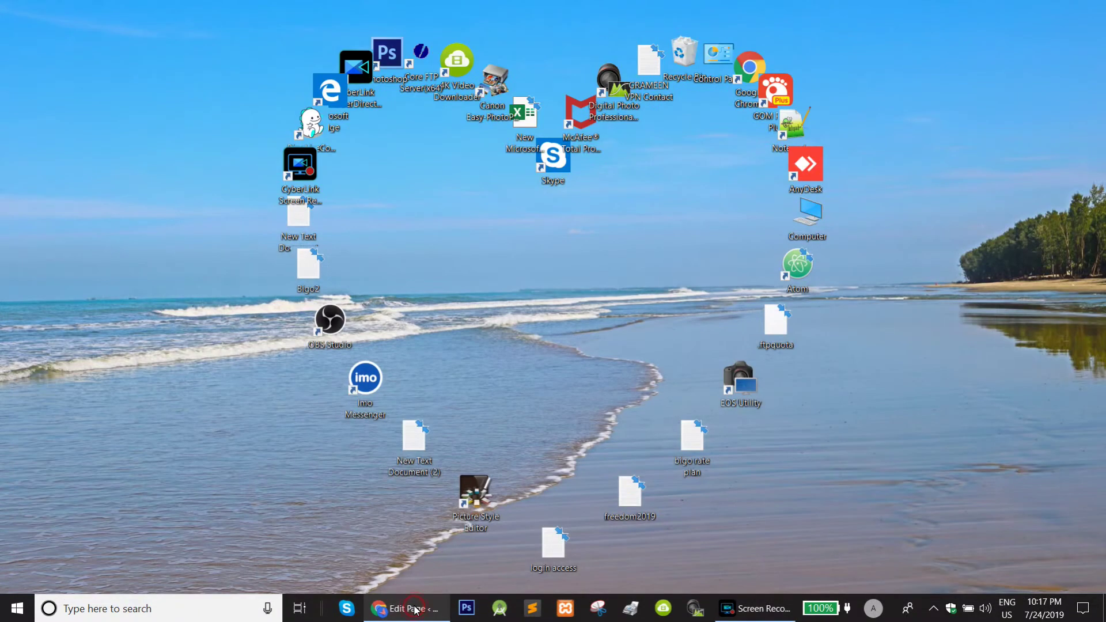
left_click(415, 610)
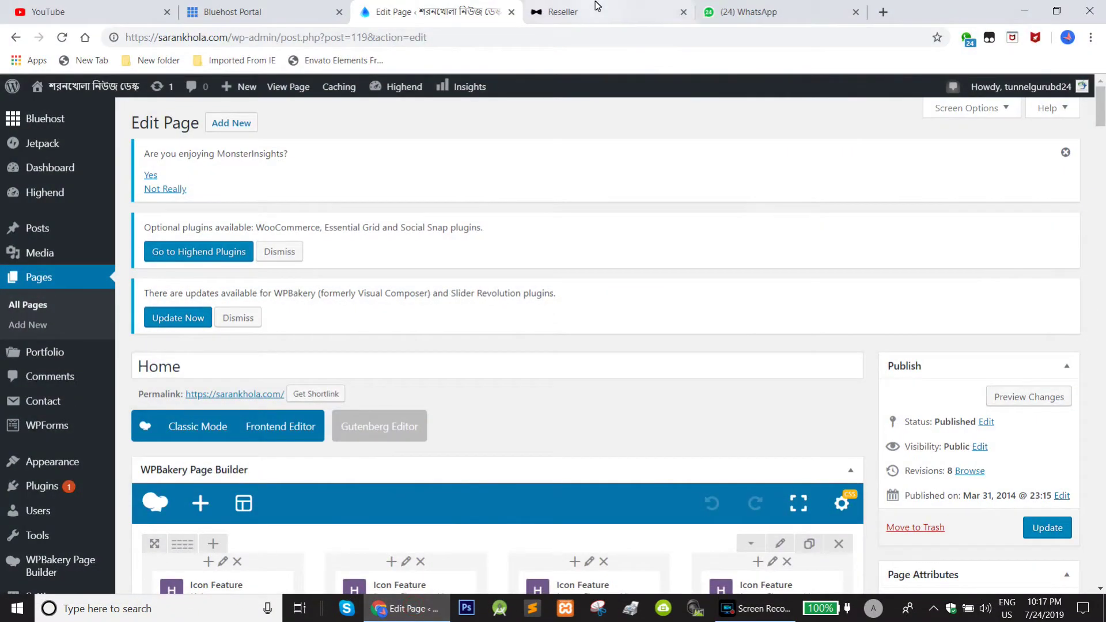
left_click(881, 11)
type("p")
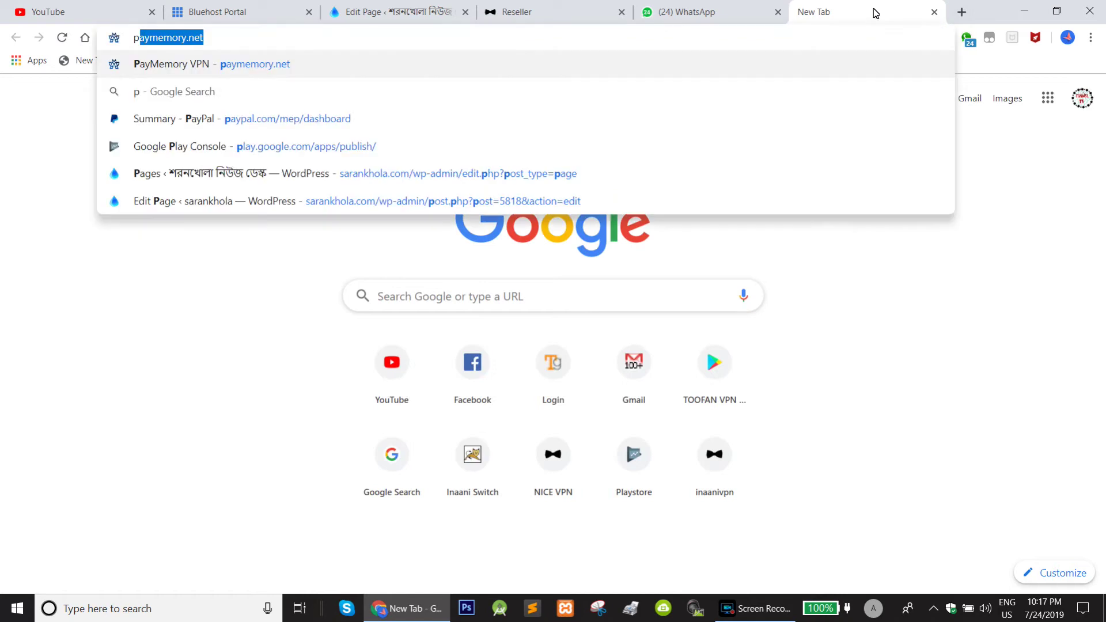
type("ay")
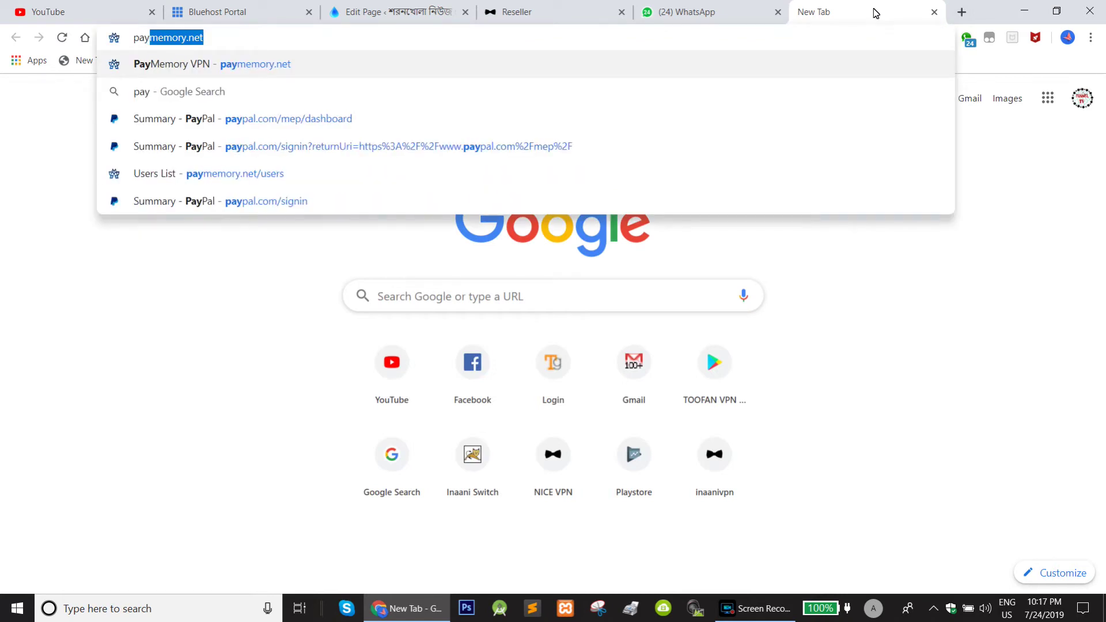
type("memo")
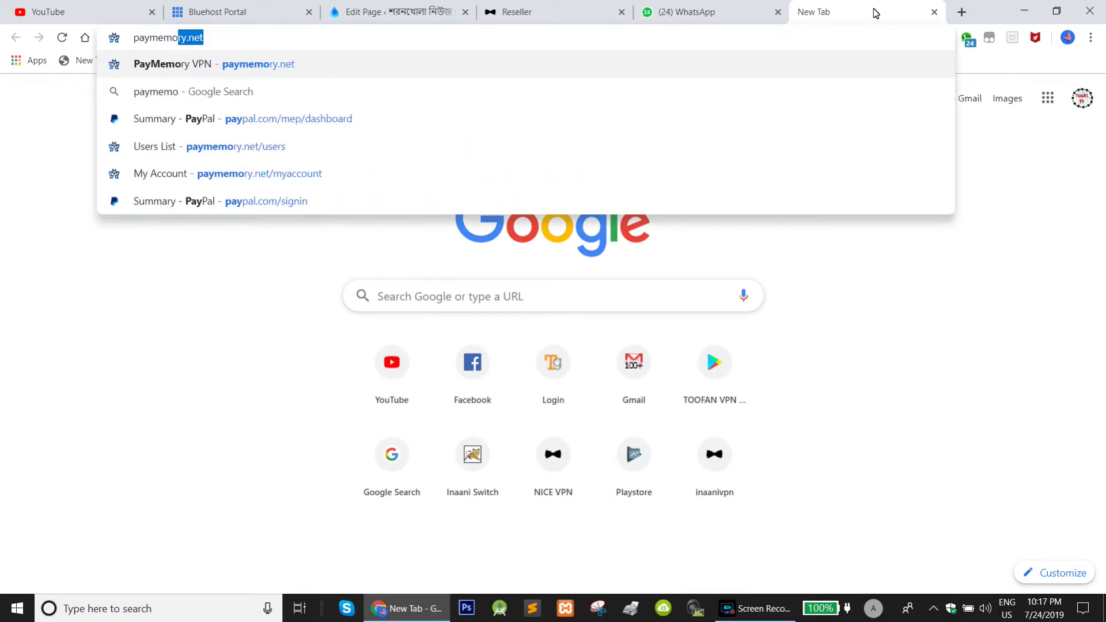
type("ry.net")
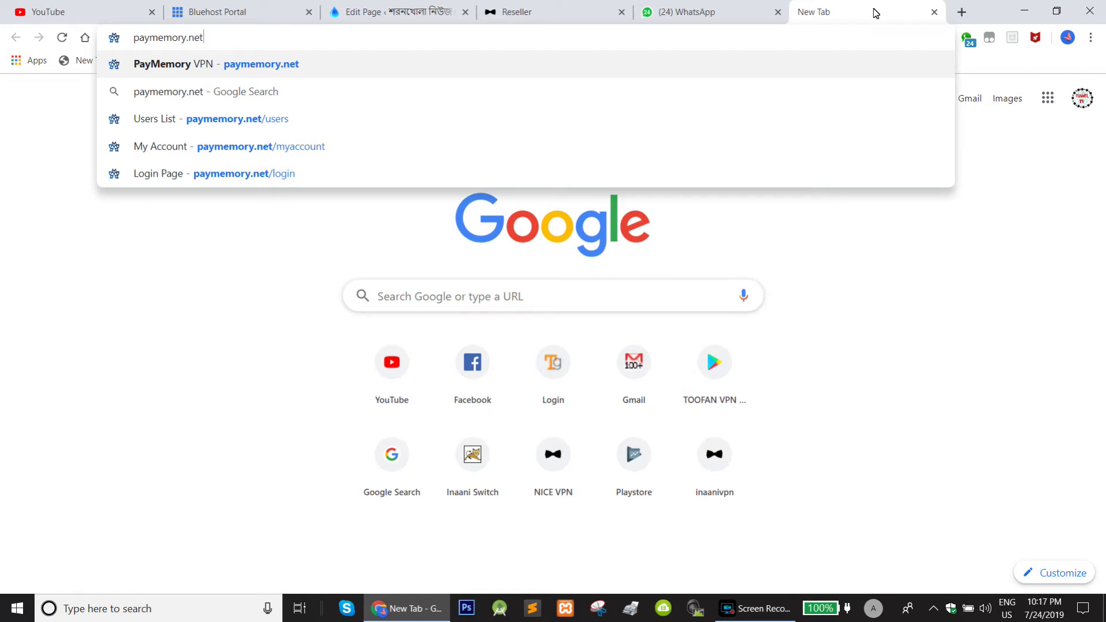
key("Return")
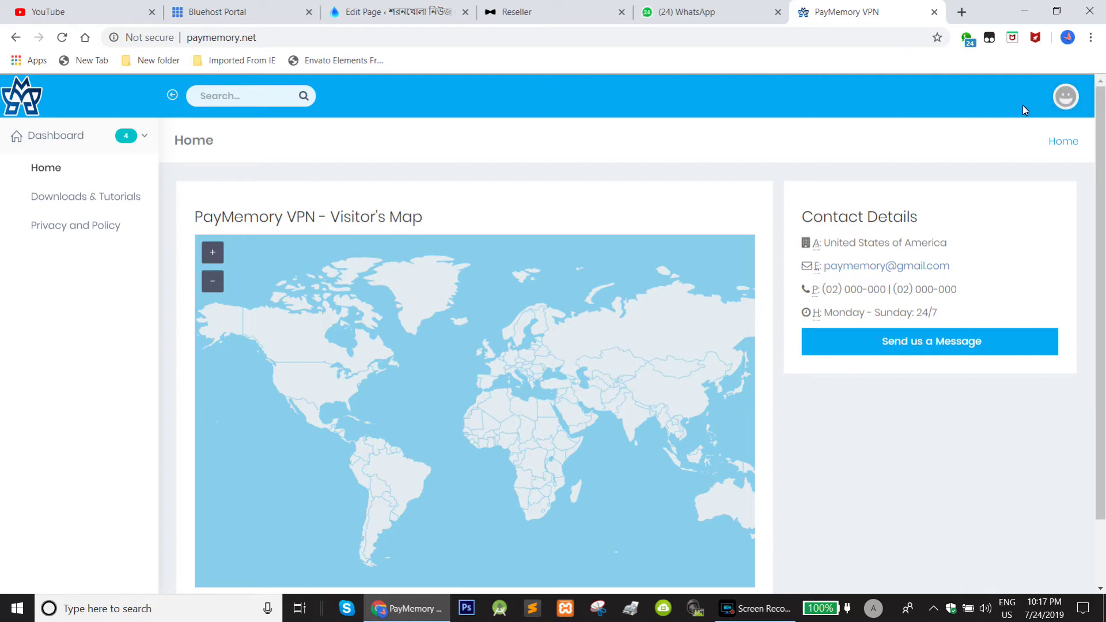
Log in to the PayMemory VPN panel with the prefilled account credentials and dismiss the premium subscription notification
left_click(1063, 106)
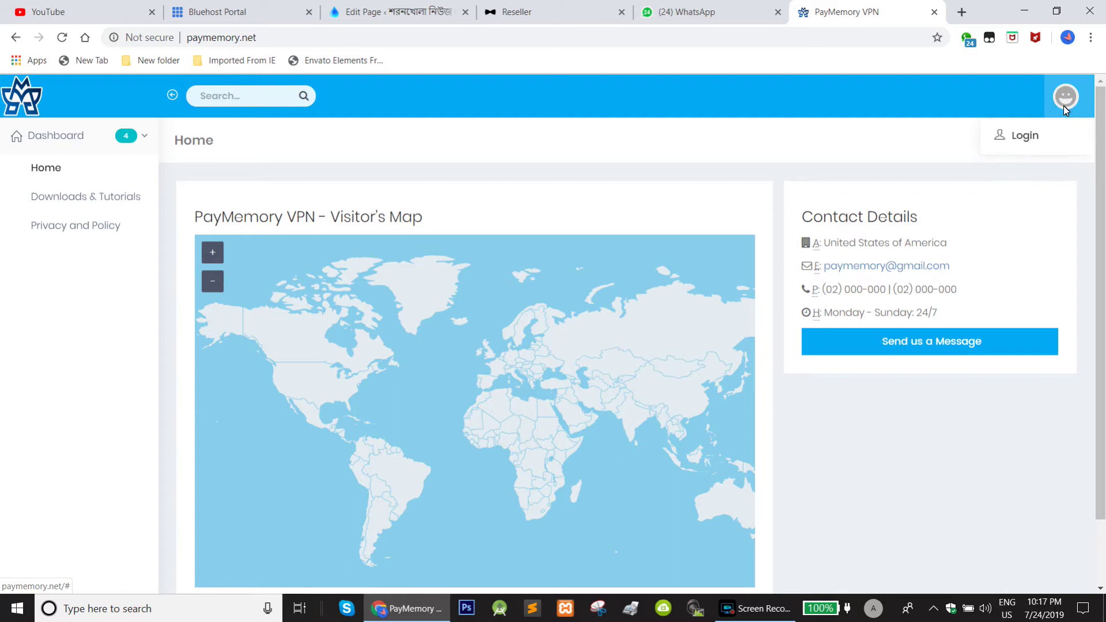
left_click(1018, 140)
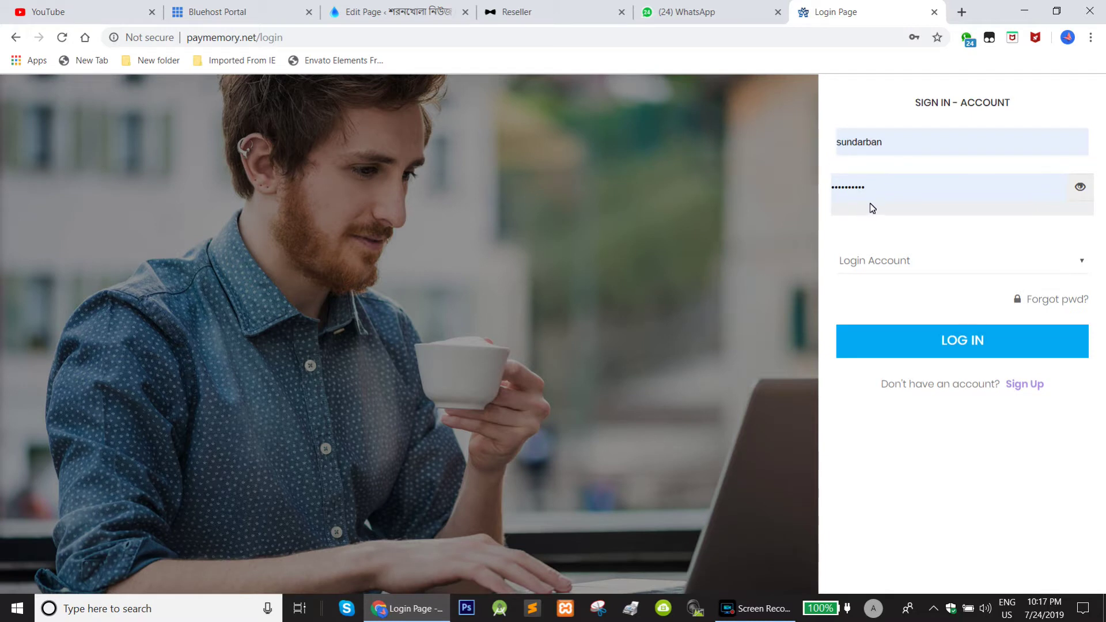
left_click(967, 344)
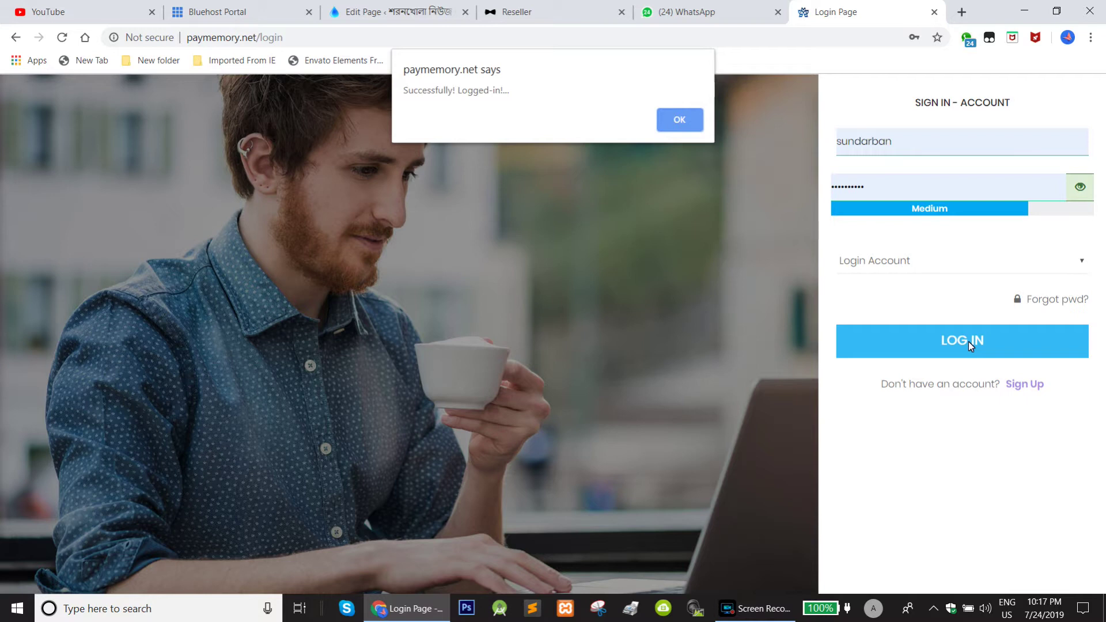
left_click(679, 119)
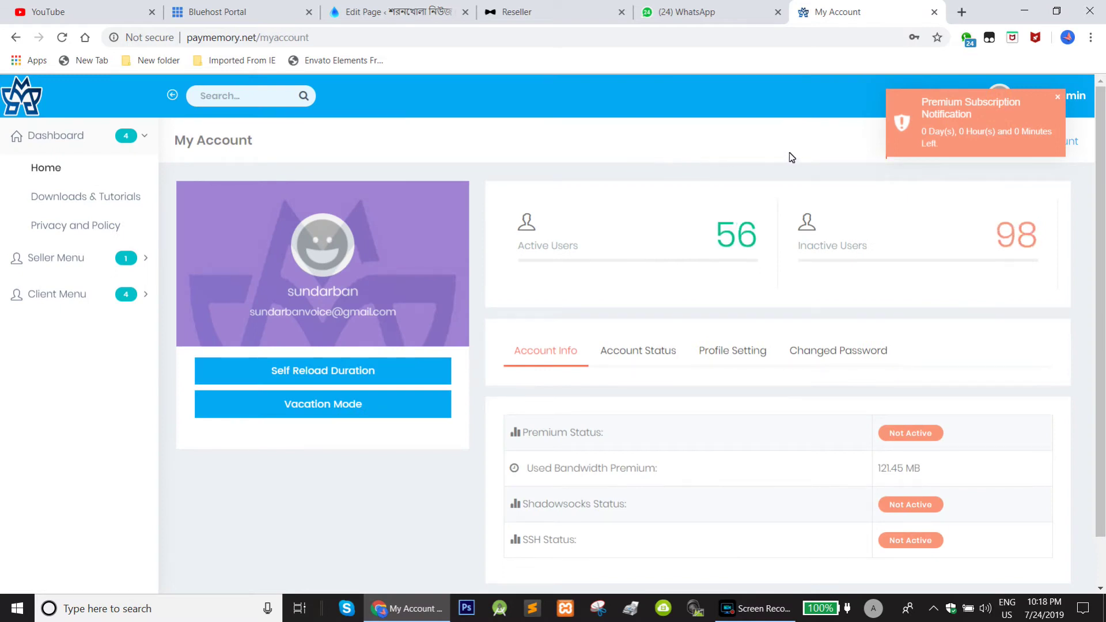
left_click(1058, 98)
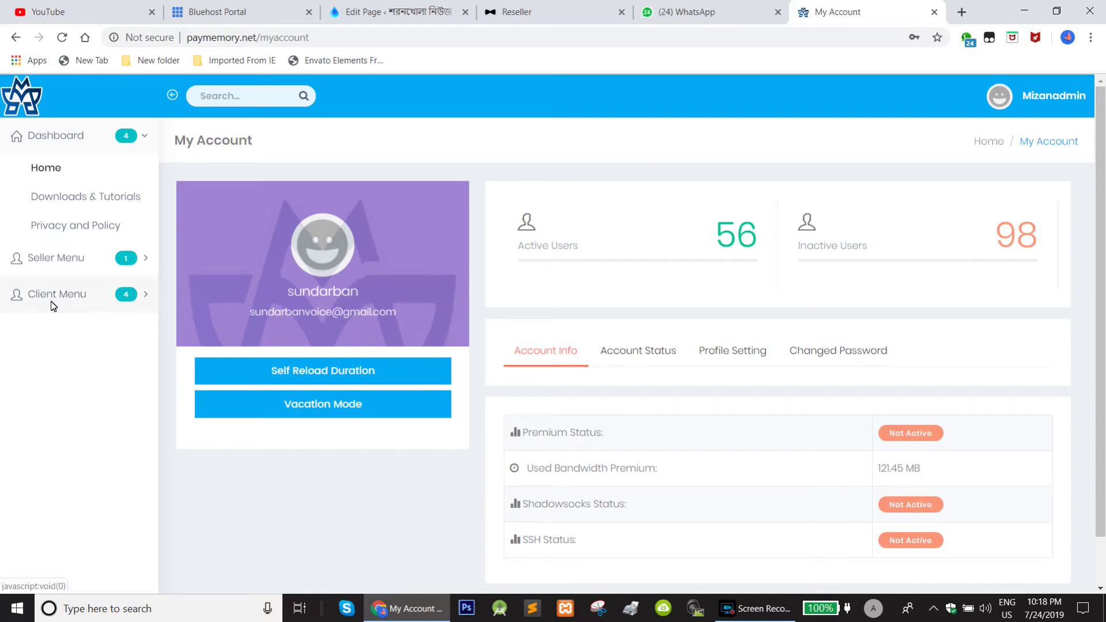
Open the All Client list and collapse the Dashboard section of the site navigation
left_click(135, 295)
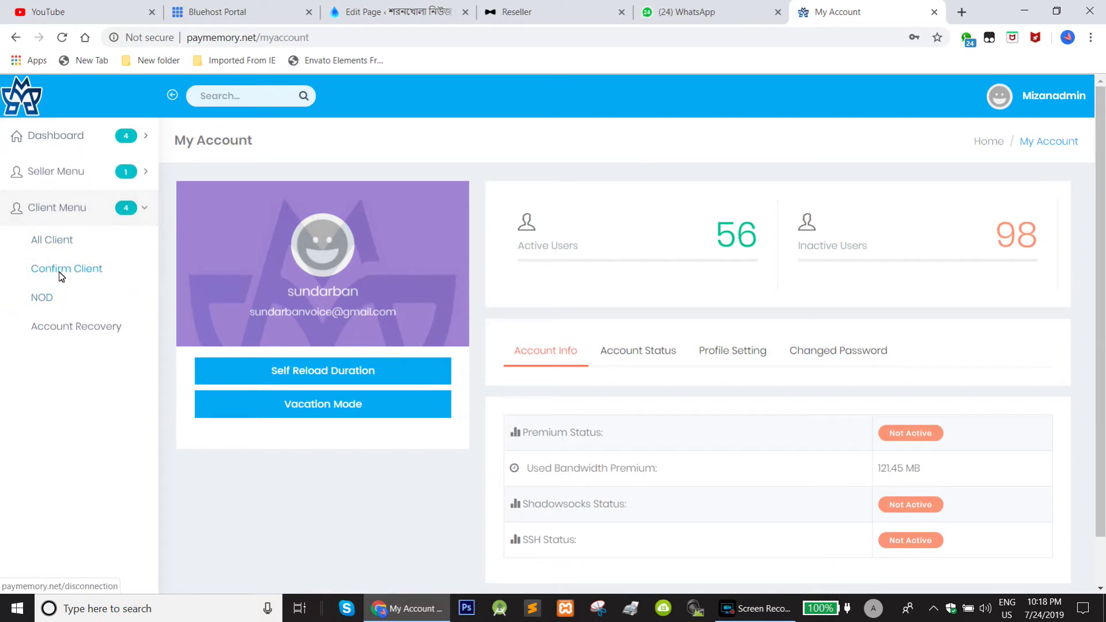
left_click(49, 241)
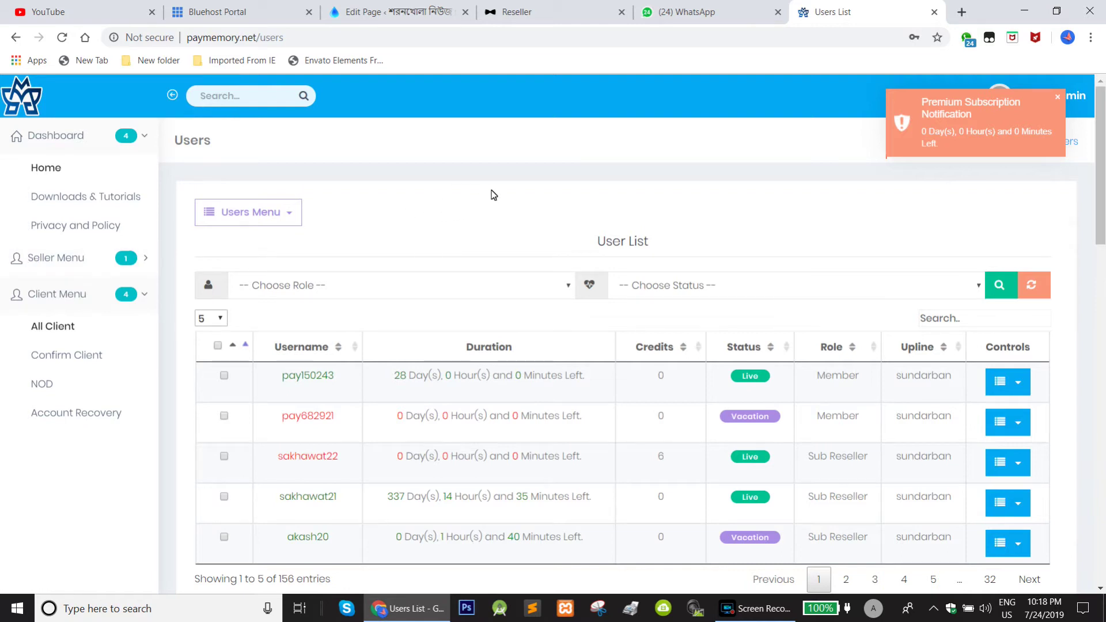
left_click(51, 140)
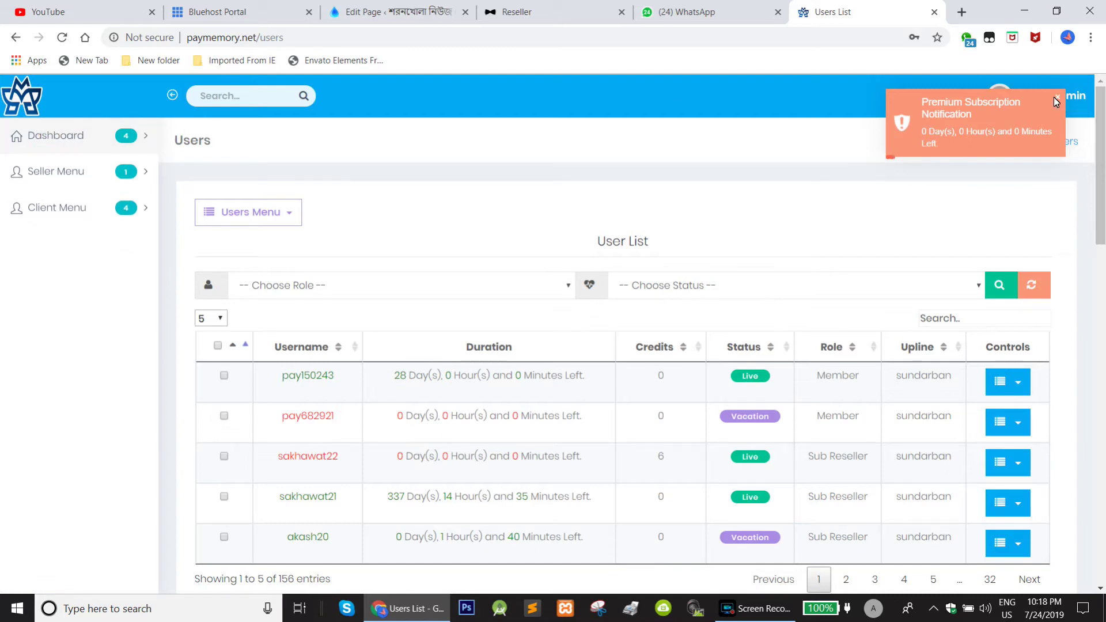
Shrink the browser window to a narrow, phone-like width and go to the panel's Home page
left_click(1058, 9)
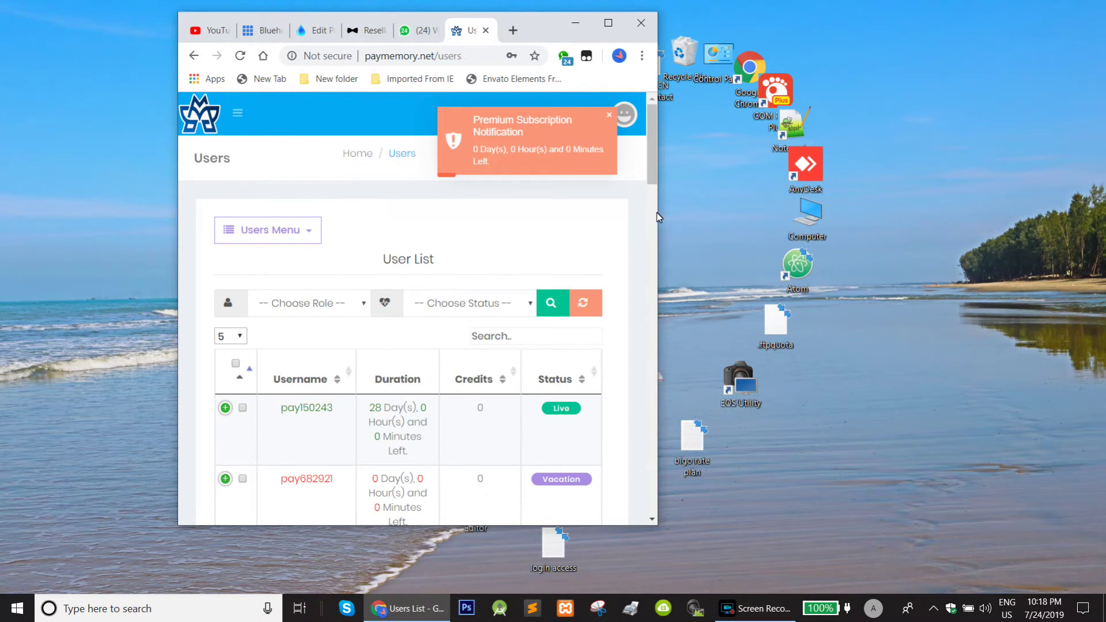
left_click_drag(656, 212, 539, 213)
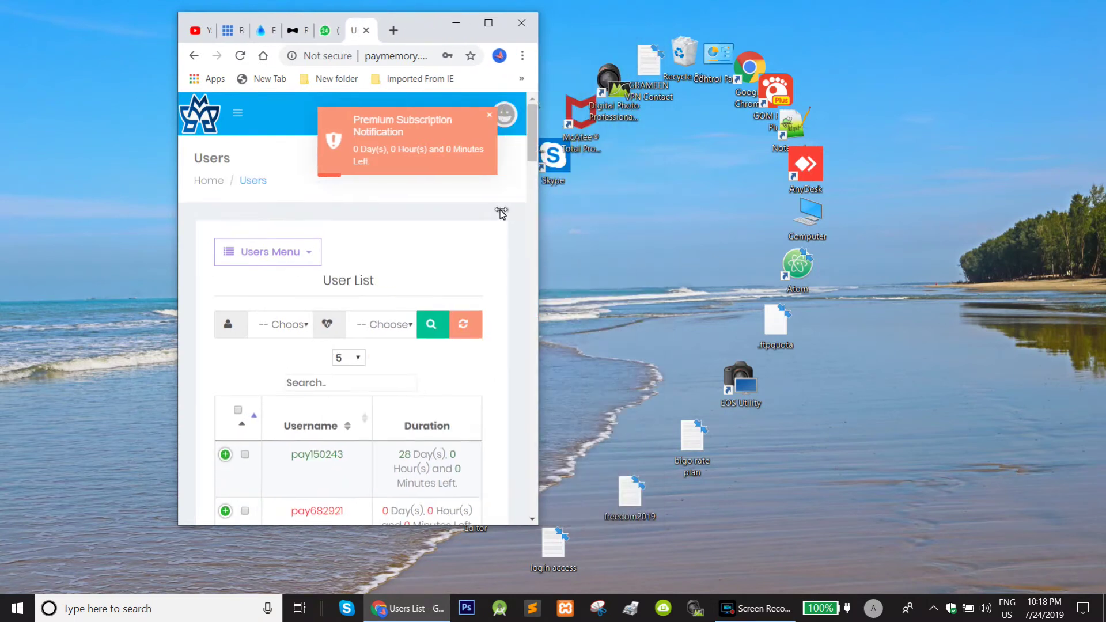
left_click(209, 180)
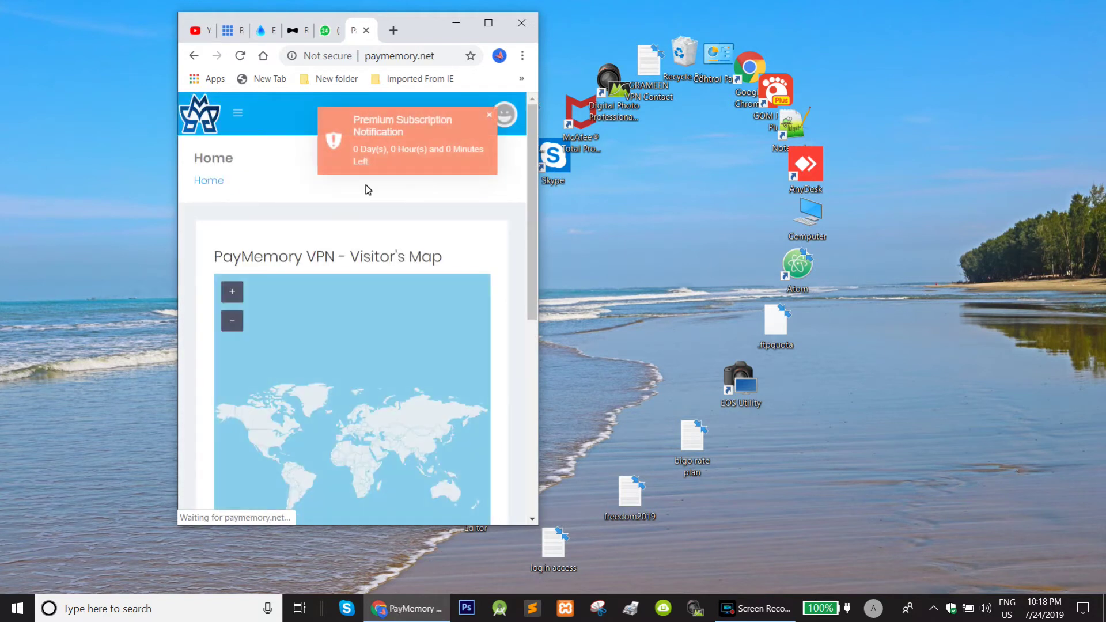
left_click_drag(539, 257, 563, 236)
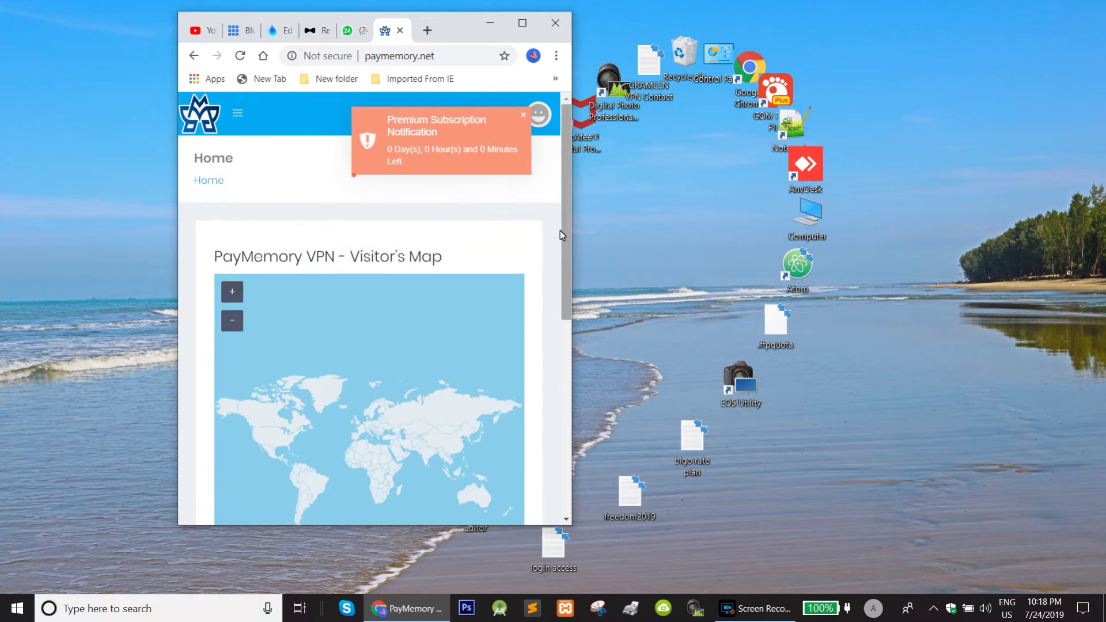
Open the All Client list through the collapsed site navigation in the narrow layout, and maximize the browser window
left_click(236, 122)
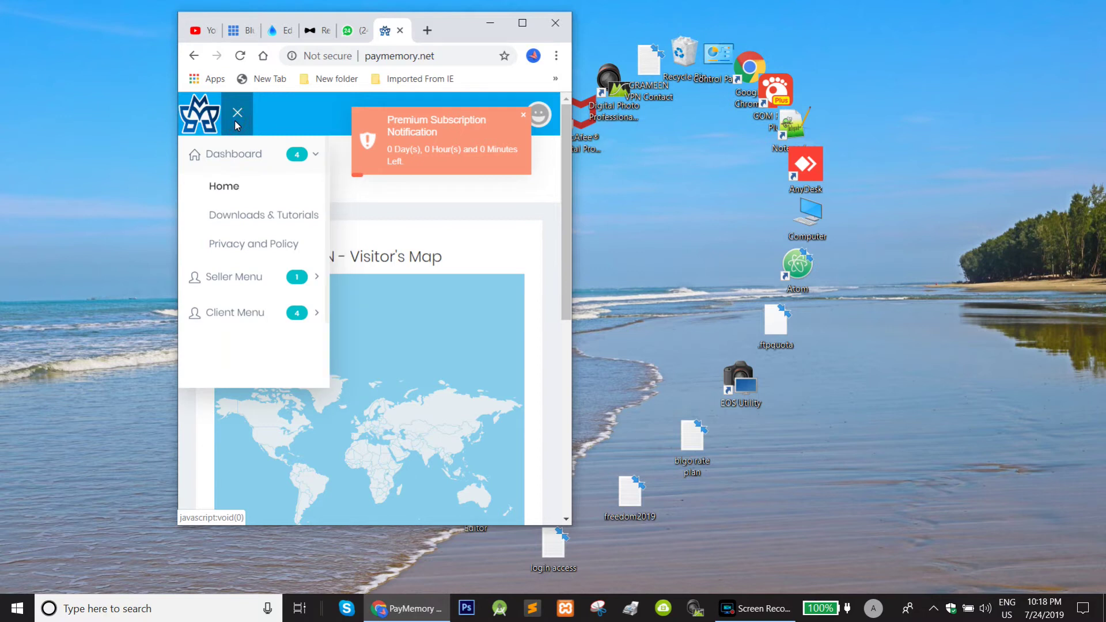
left_click(238, 120)
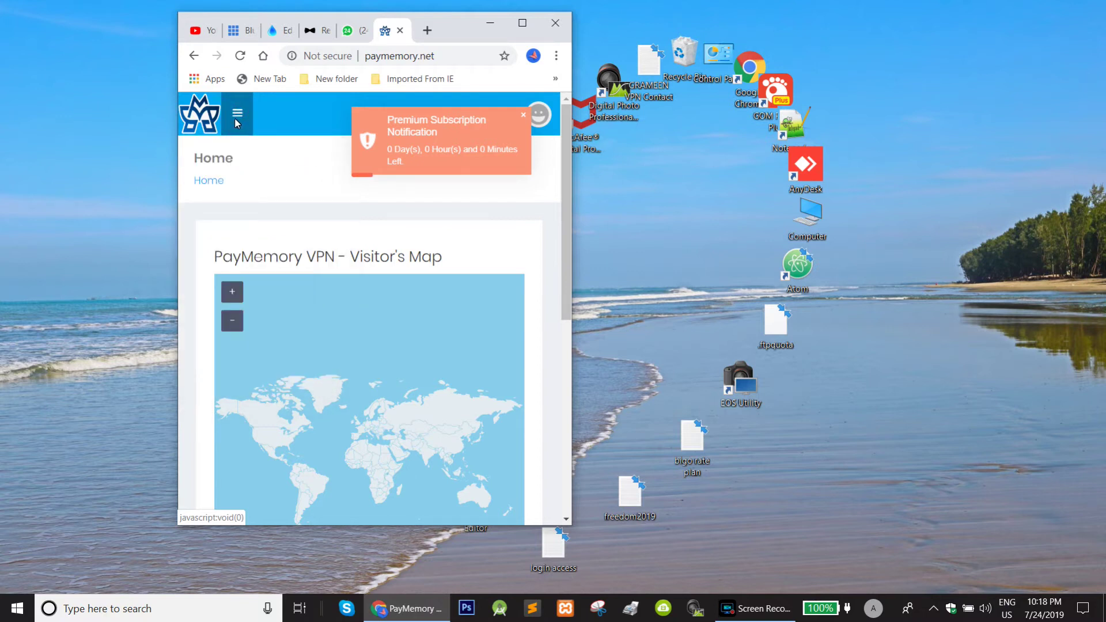
left_click(238, 119)
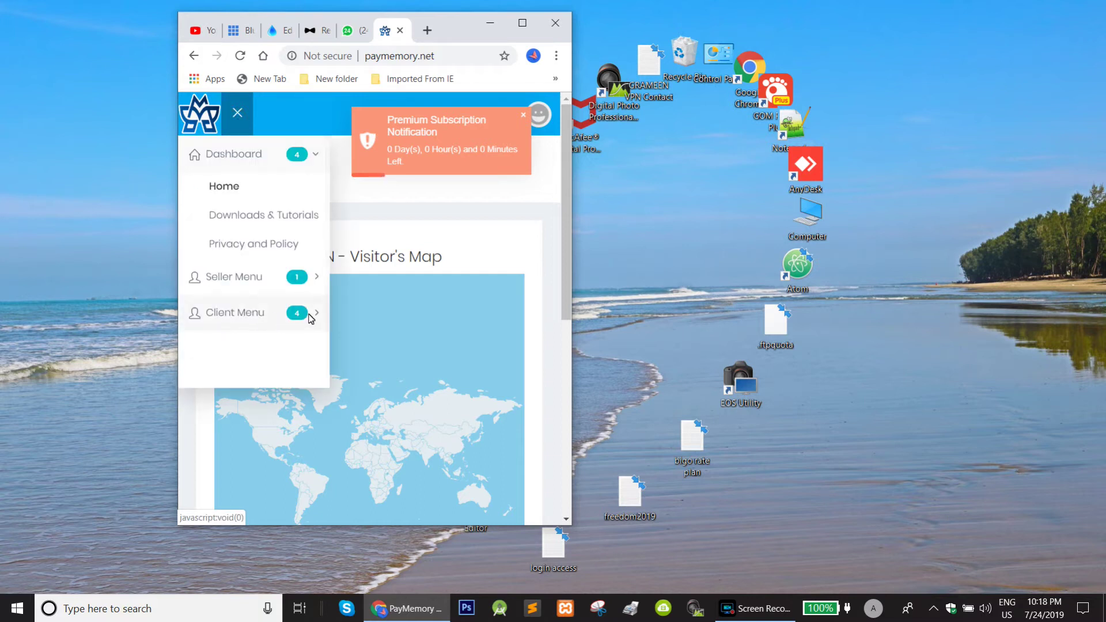
left_click(298, 313)
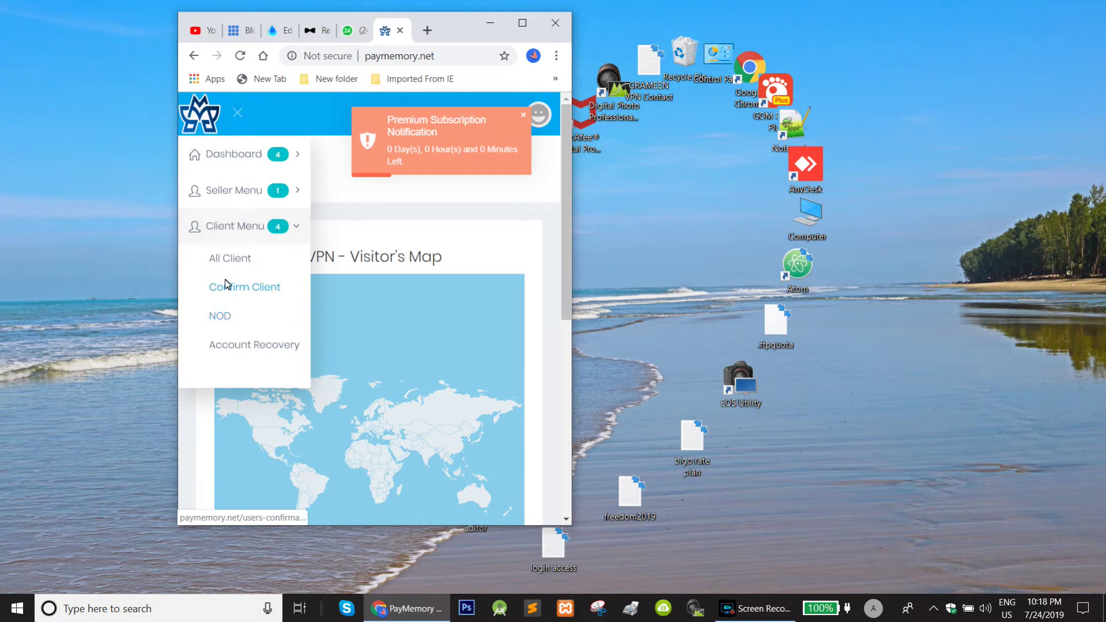
left_click(229, 264)
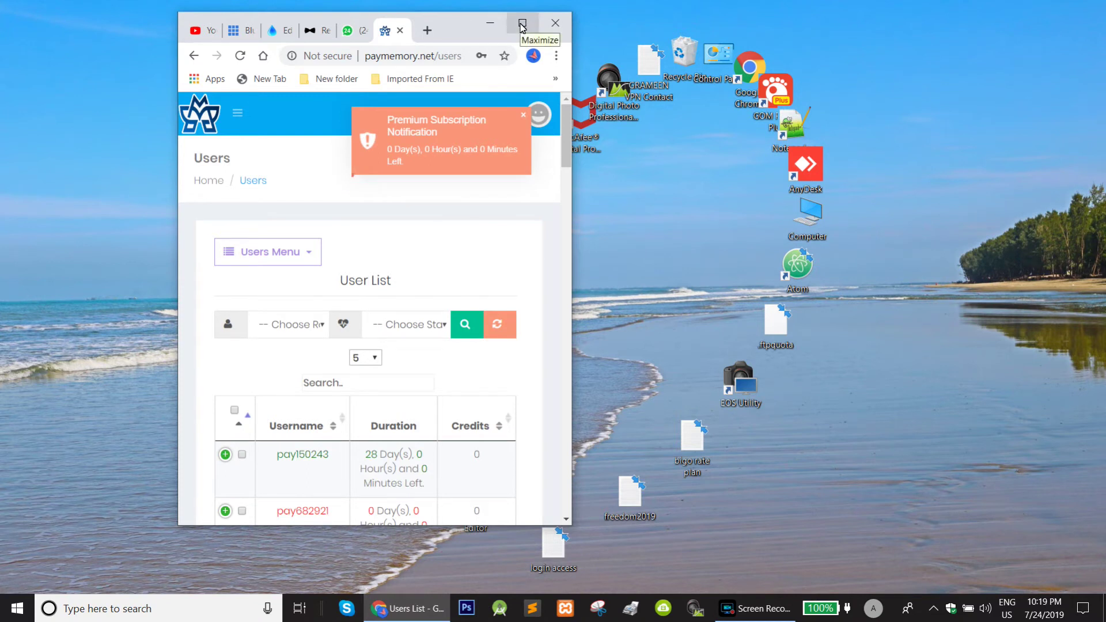
left_click(522, 25)
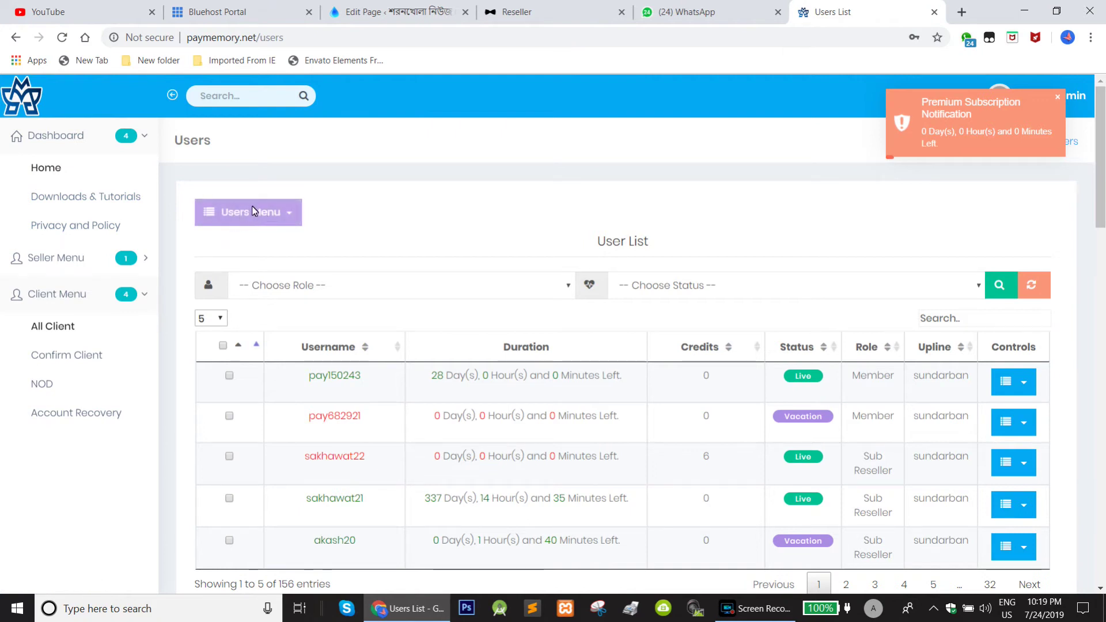
Create a client account using the Auto Create Account selection with a Premium Subscription
left_click(240, 214)
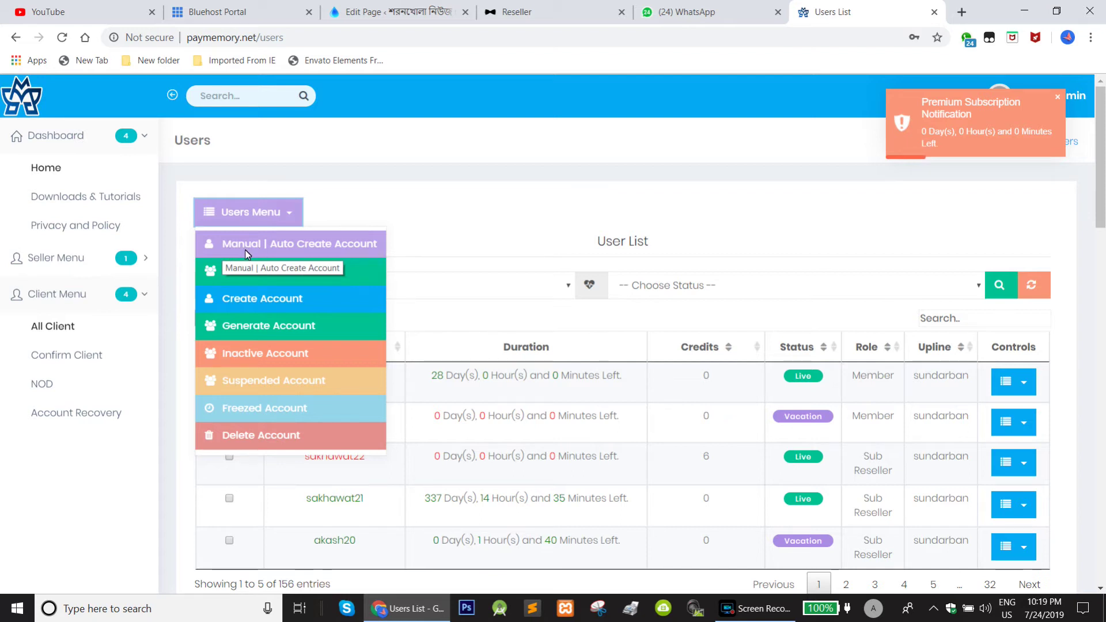
left_click(296, 243)
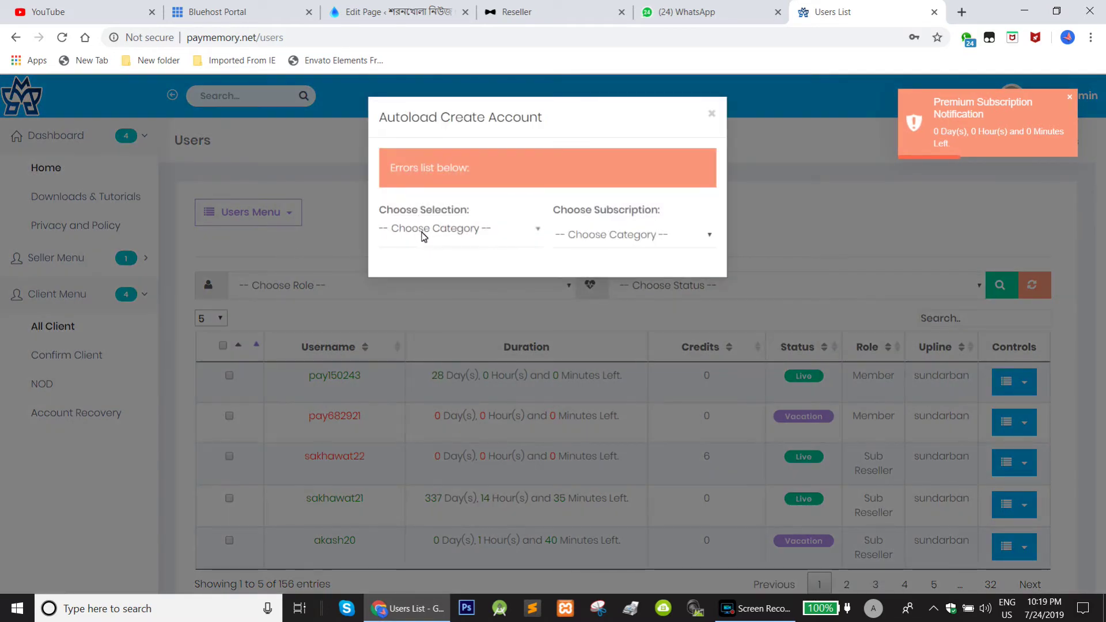
left_click(465, 235)
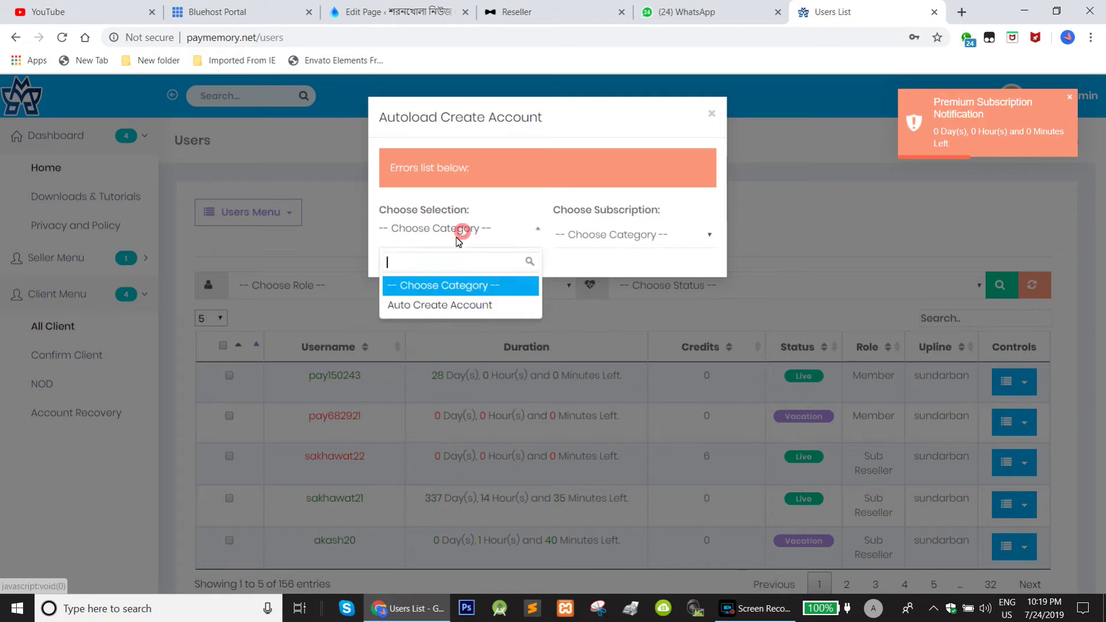
left_click(452, 308)
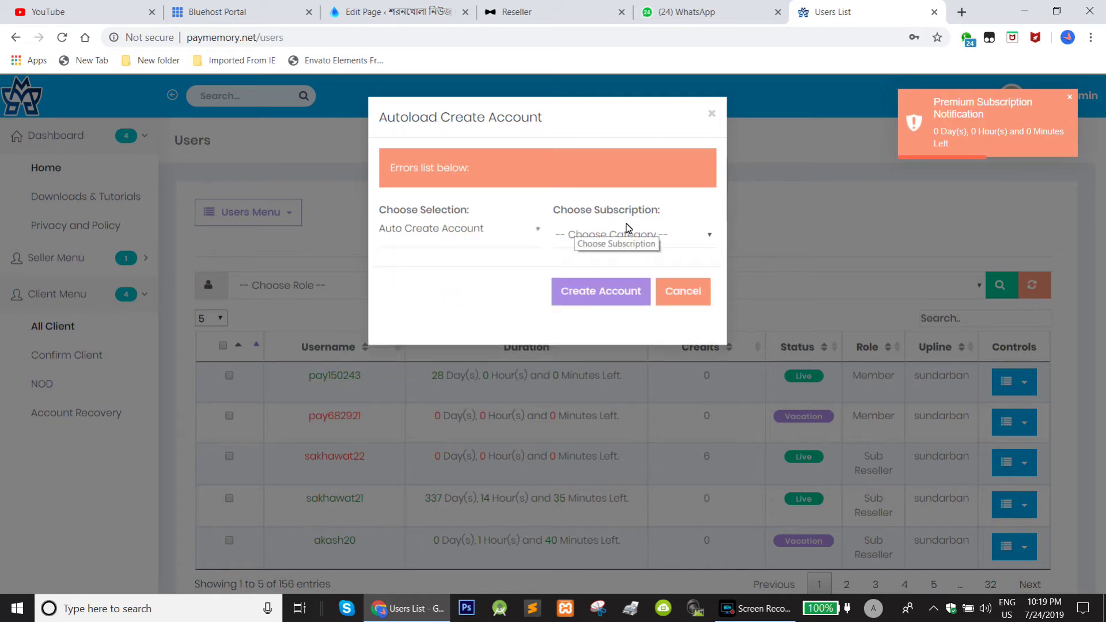
left_click(629, 239)
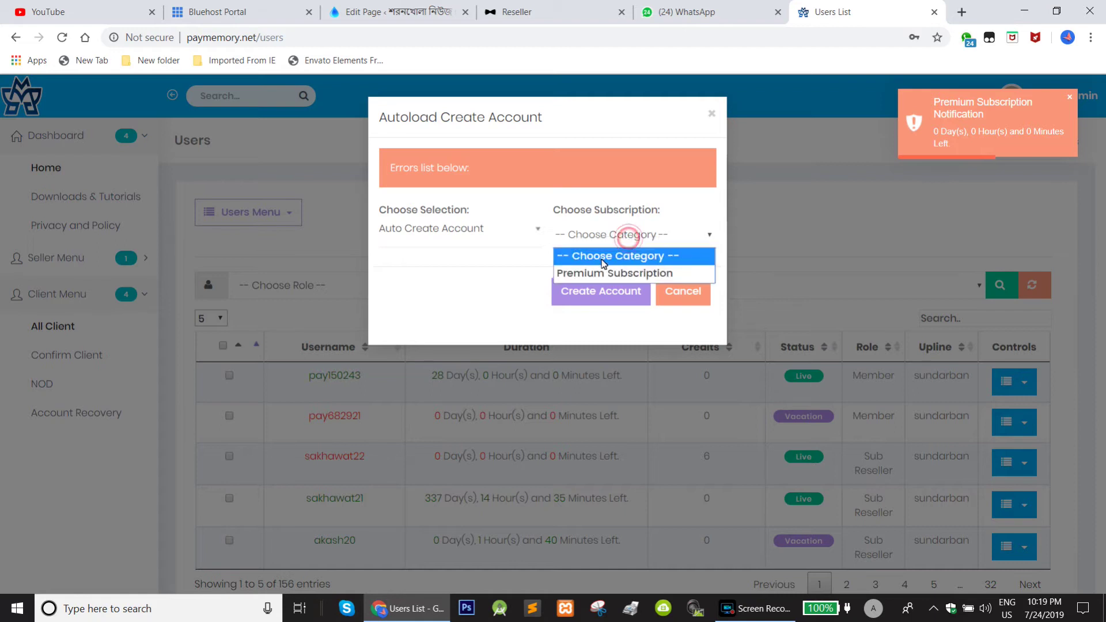
left_click(629, 274)
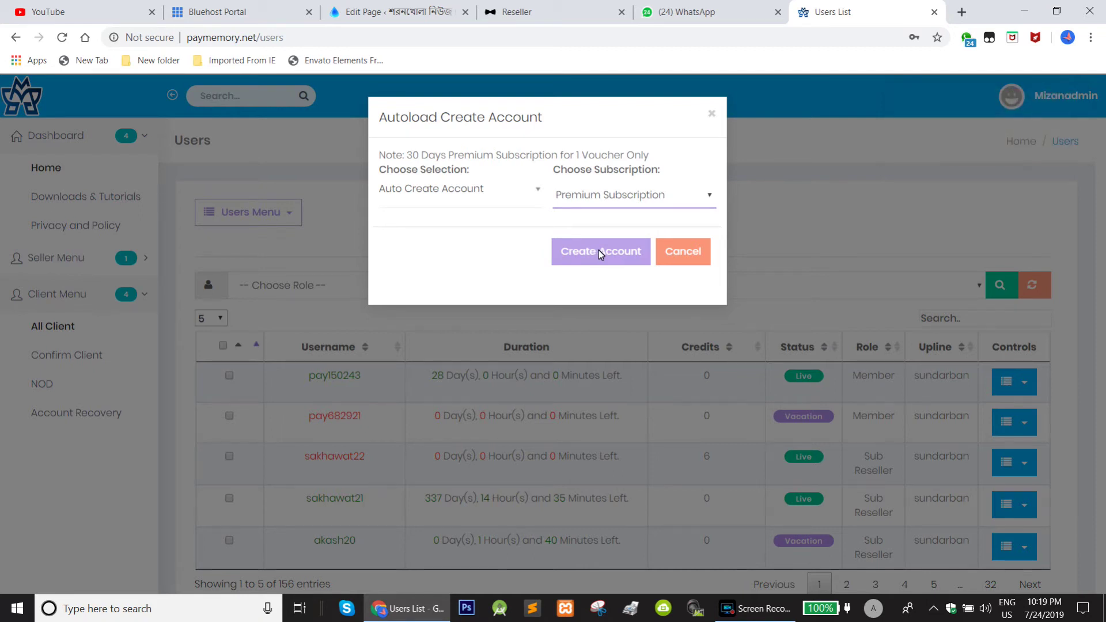
left_click(599, 250)
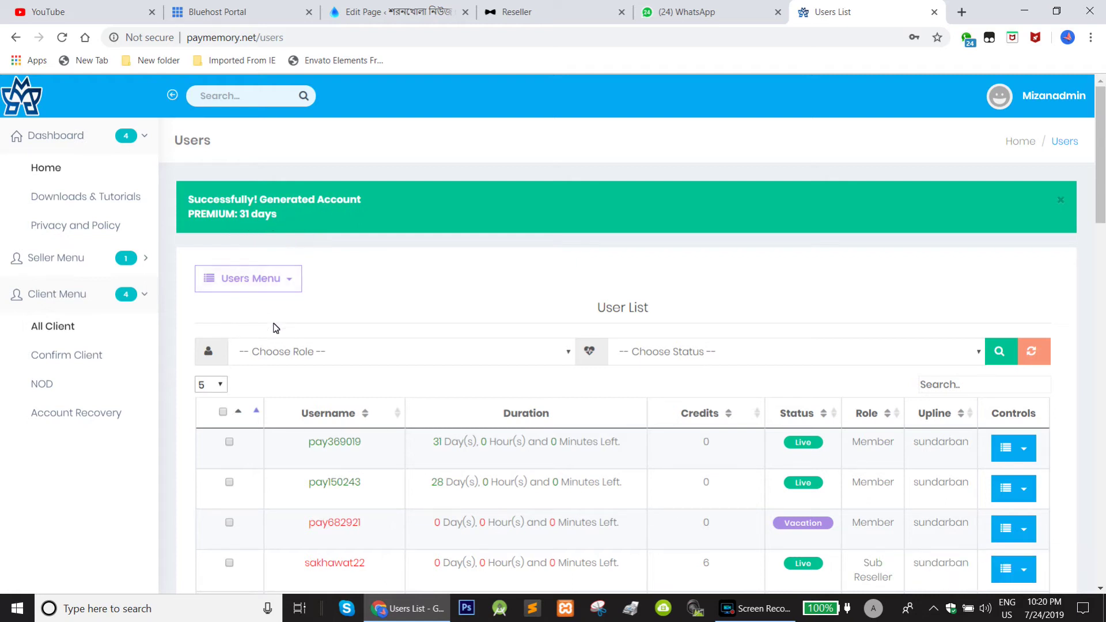
Open the View Details information of the newest client account in the User List
scroll(634, 346, "down", 1)
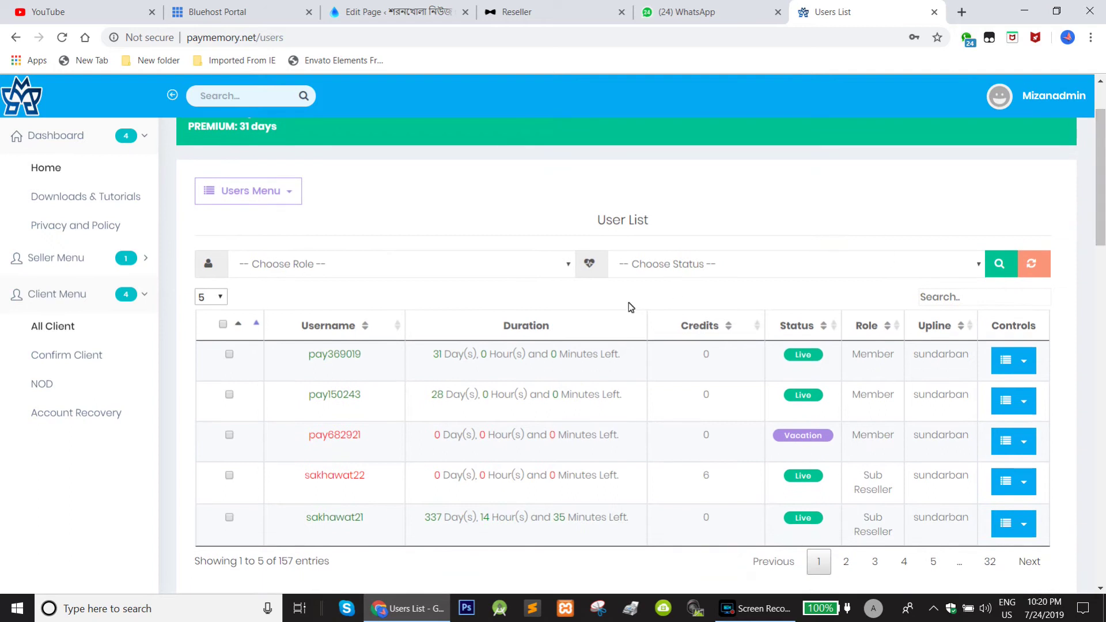
scroll(337, 351, "down", 1)
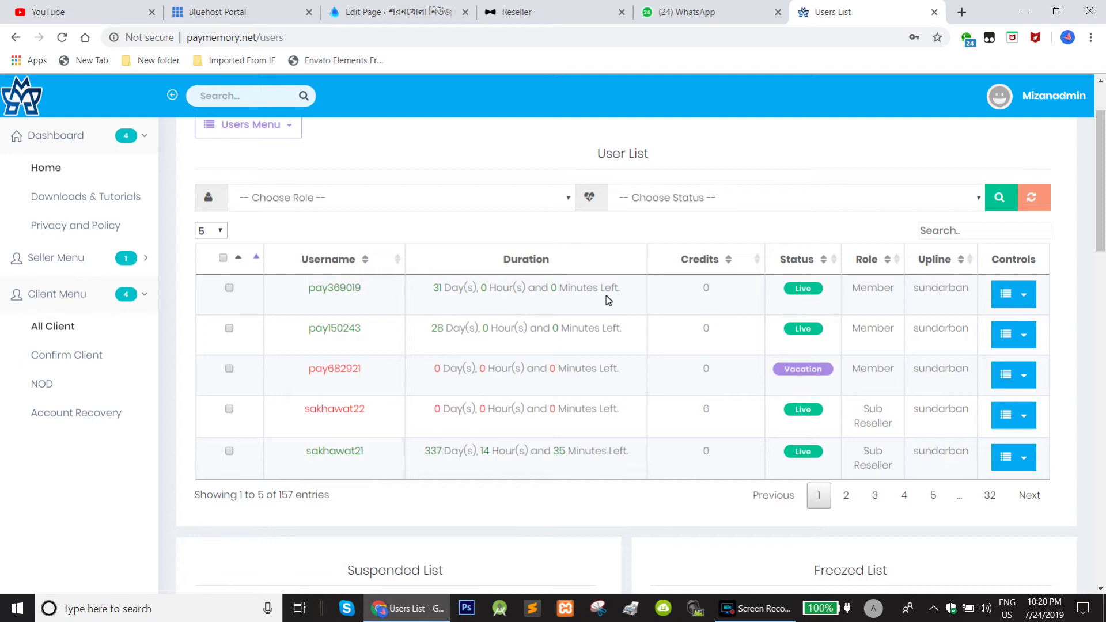
left_click(1014, 291)
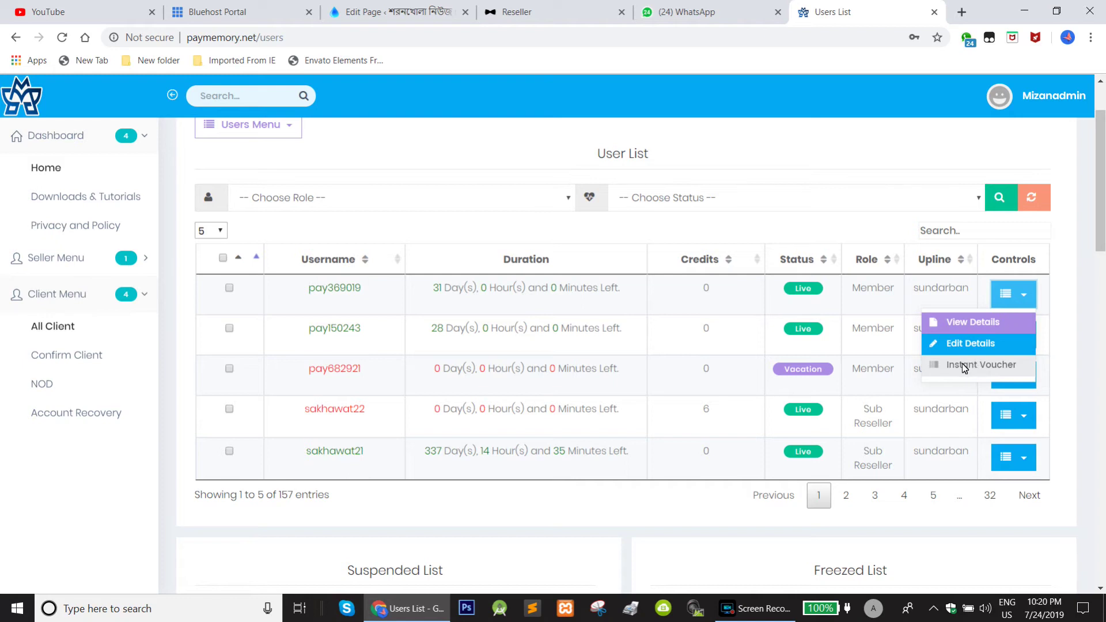
left_click(977, 323)
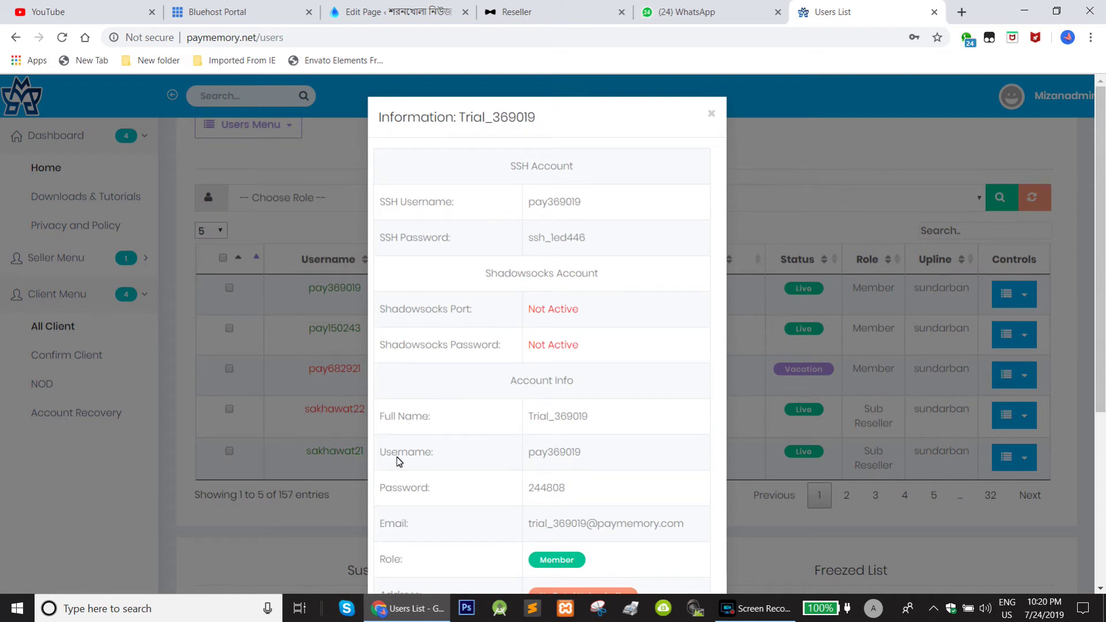
Highlight the username and password in the client's Account Info, and close the details window
left_click(423, 454)
left_click_drag(466, 459, 575, 453)
left_click(570, 454)
left_click_drag(529, 453, 599, 459)
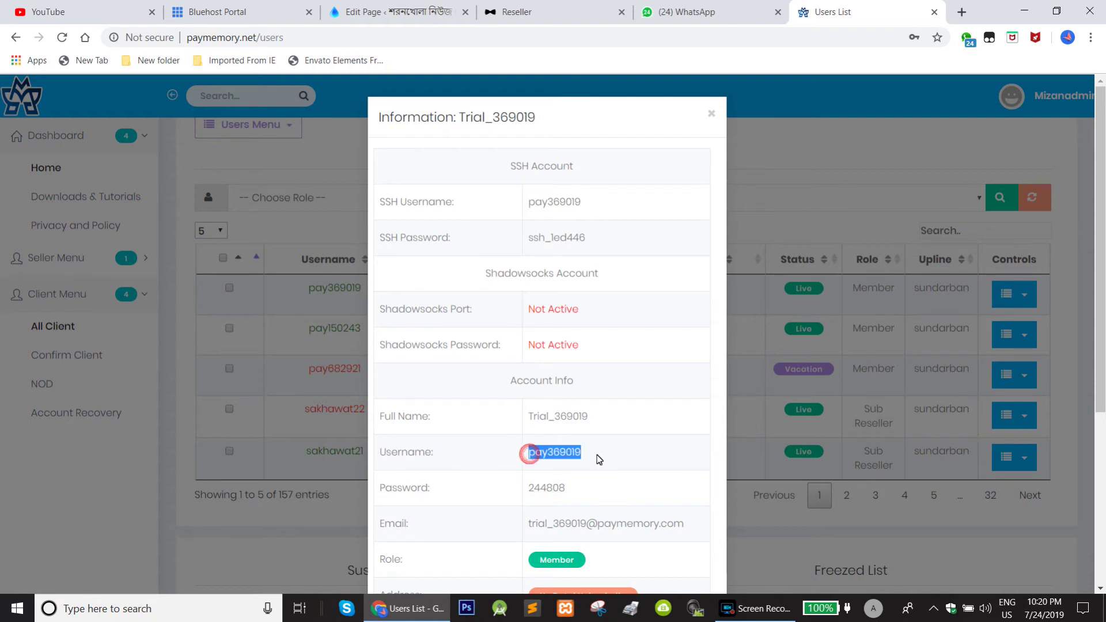
double_click(555, 494)
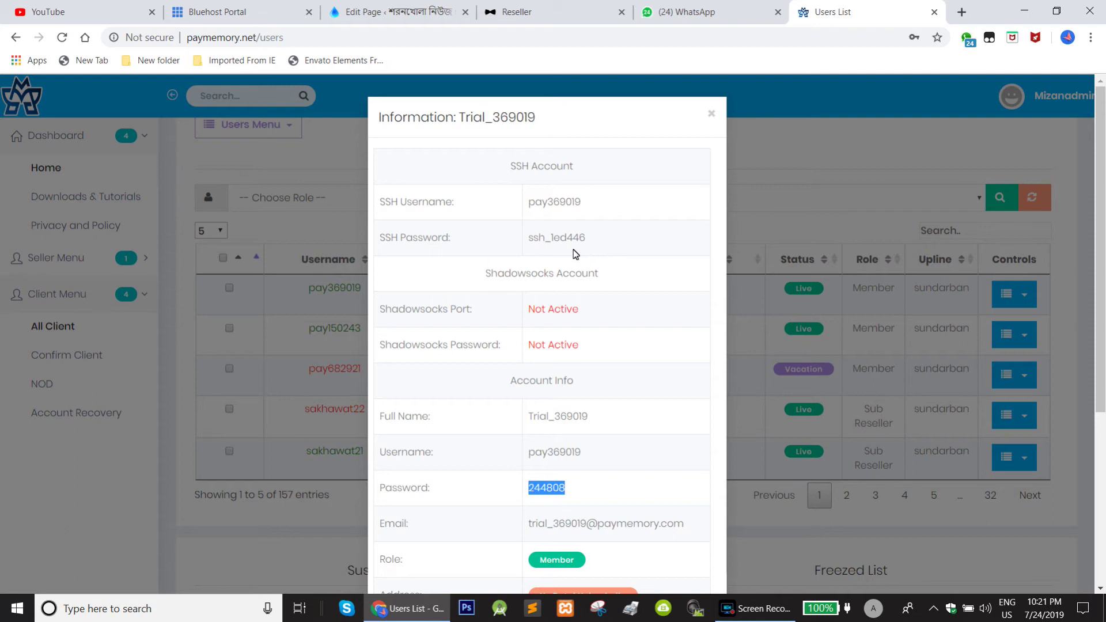
left_click(712, 114)
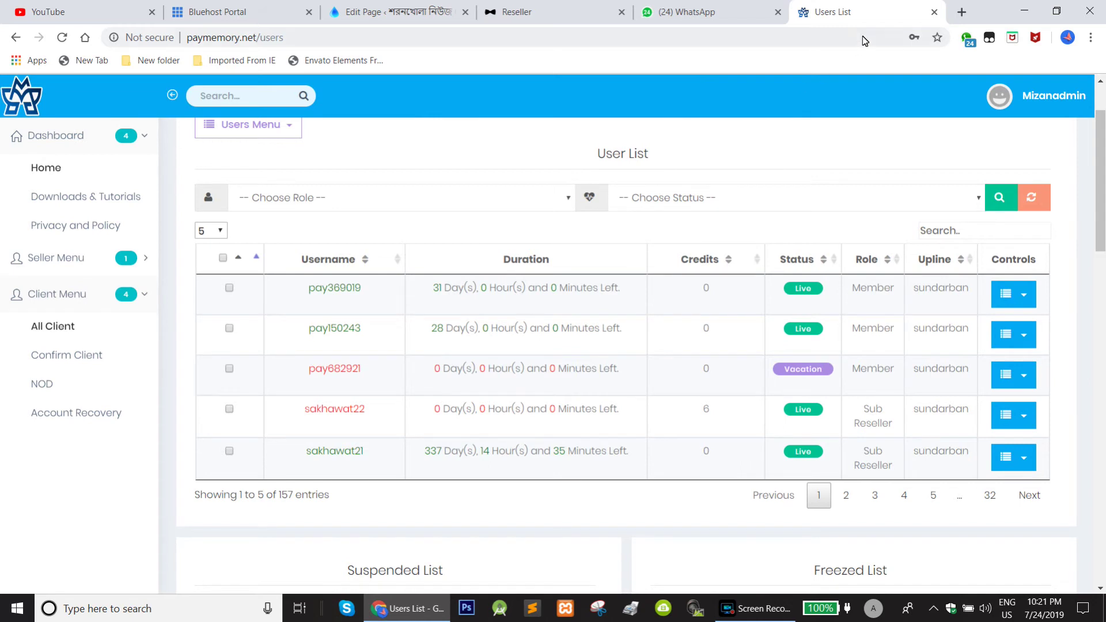
Go to the panel's Home page in the narrow, phone-like browser window and dismiss the Premium Subscription notification
left_click(1056, 12)
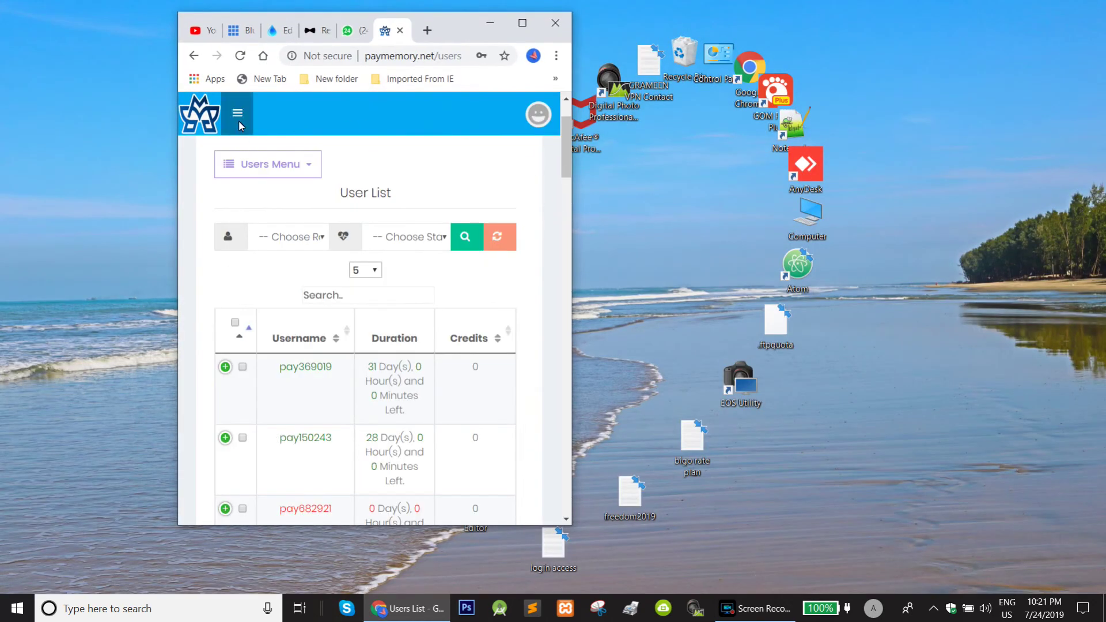
scroll(219, 144, "up", 2)
left_click(214, 180)
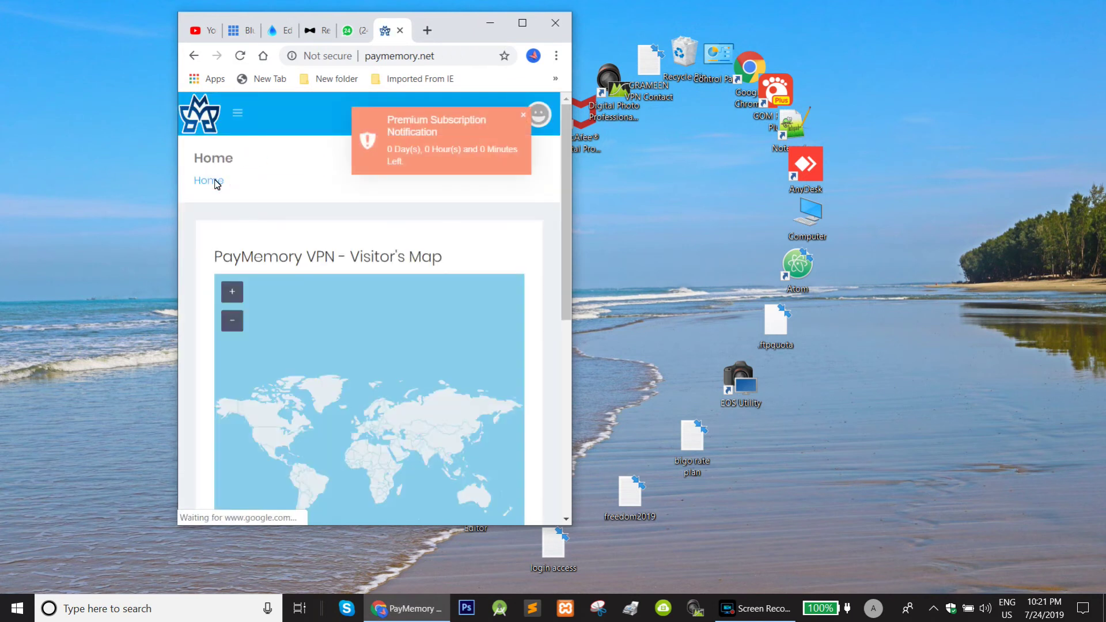
left_click(523, 119)
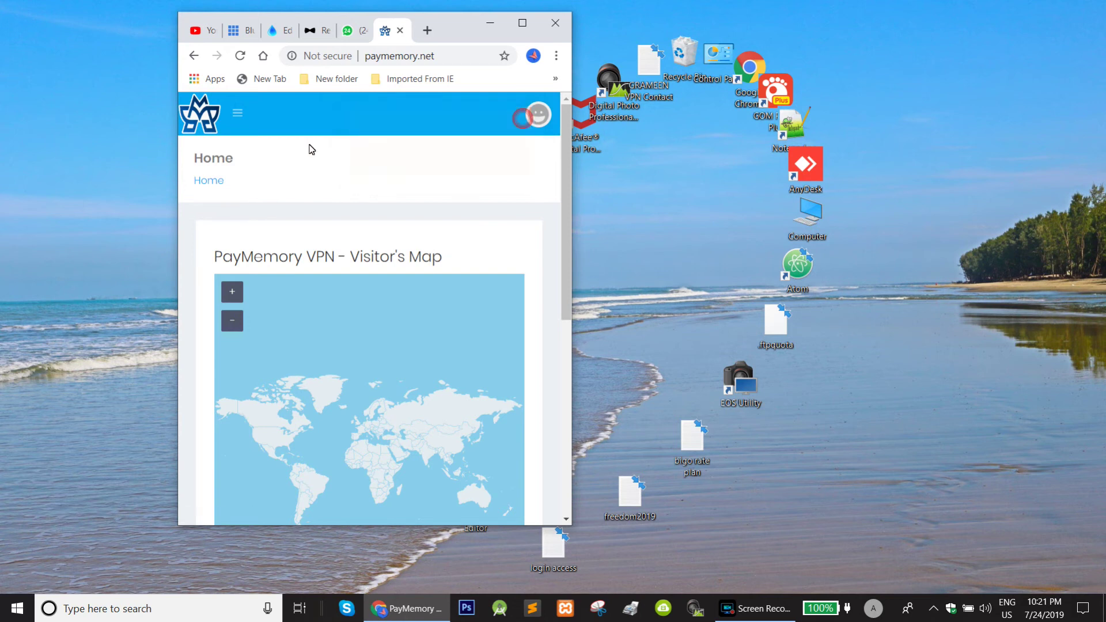
Open the All Client list from the Client Menu of the collapsed site navigation
left_click(238, 114)
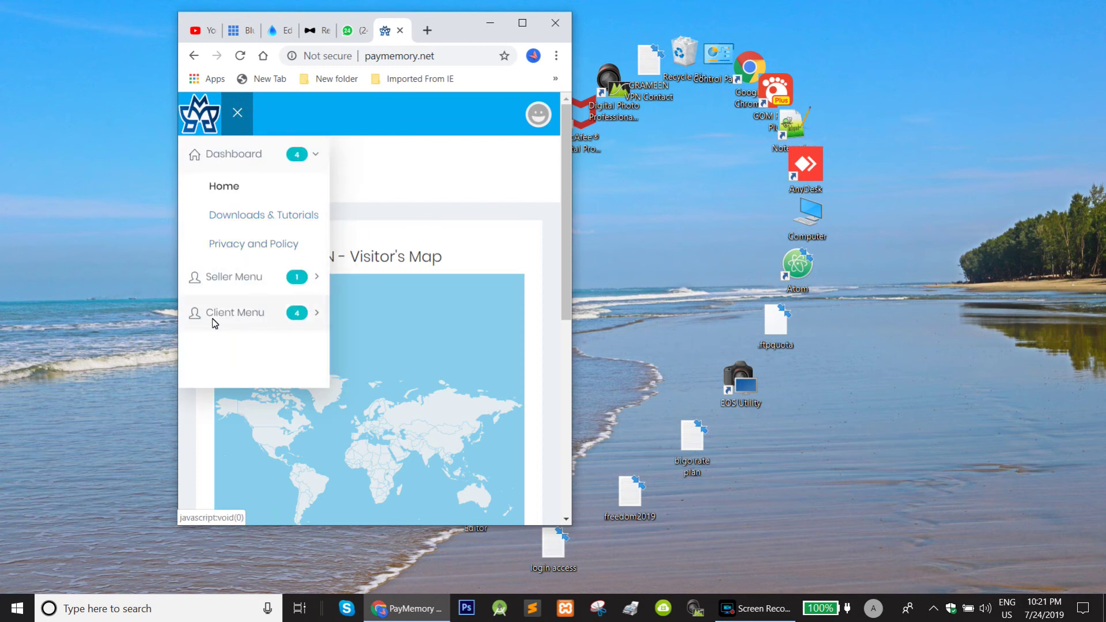
left_click(298, 318)
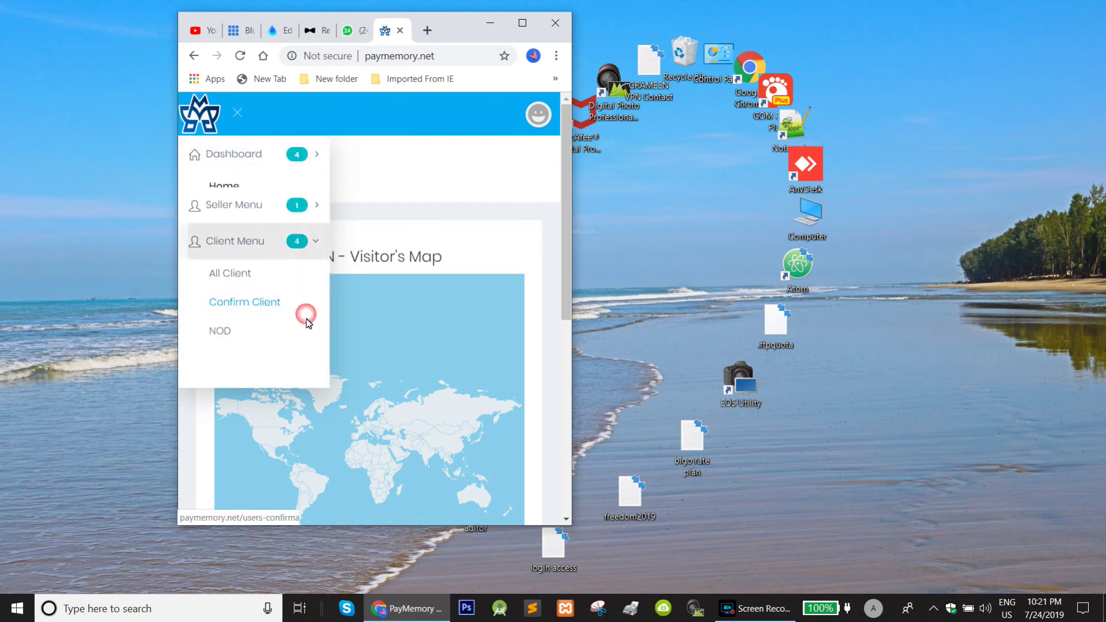
left_click(235, 264)
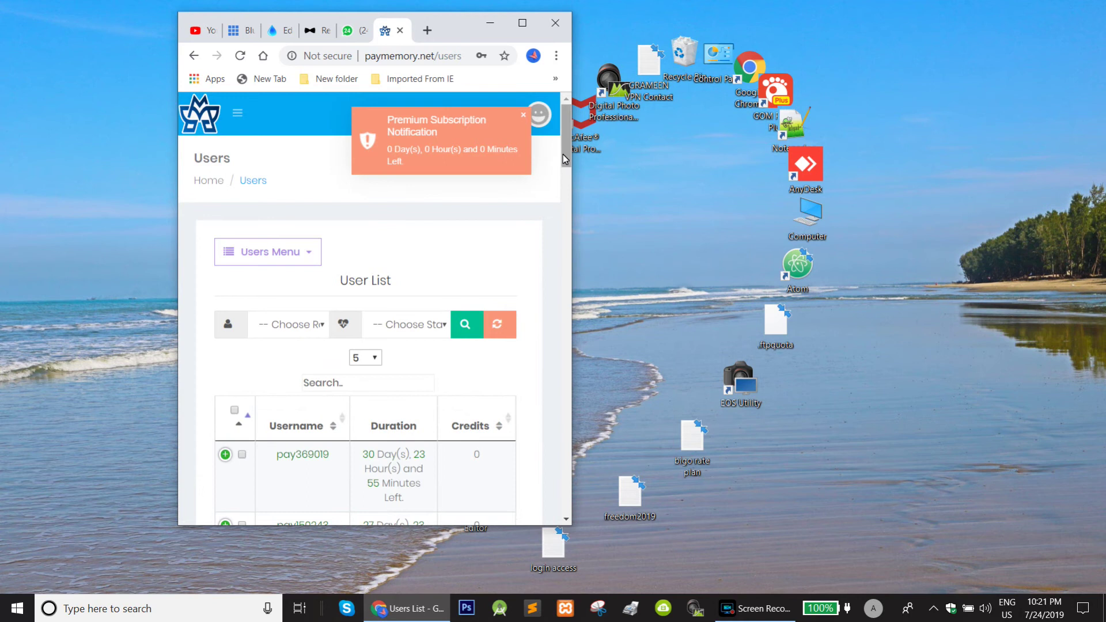
Expand the newest client's row in the narrow User List and open its View Details information
scroll(489, 216, "down", 1)
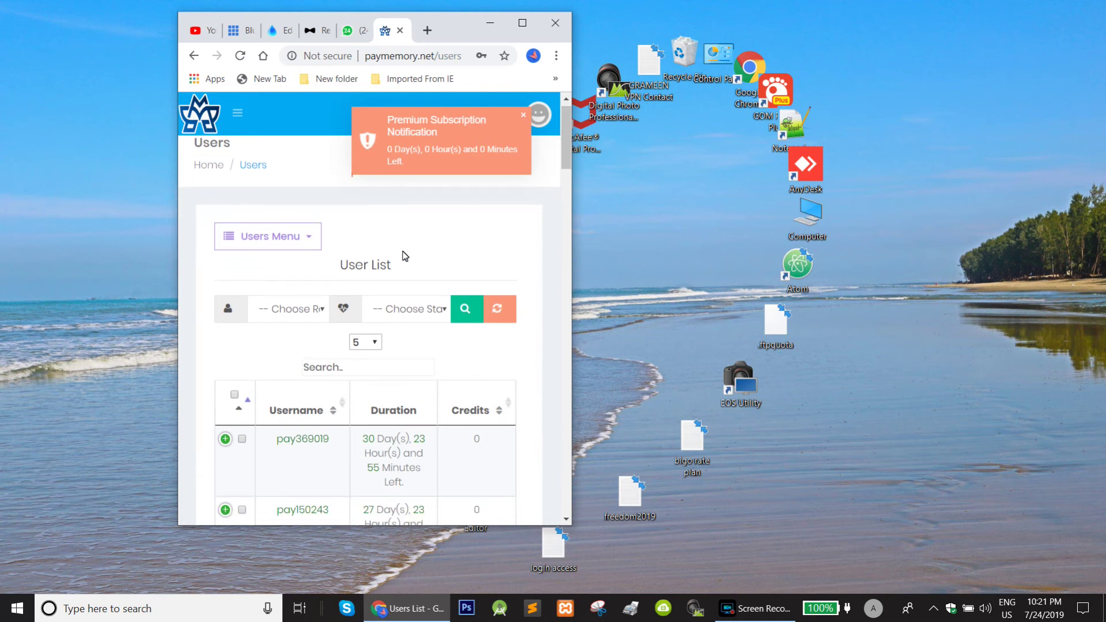
left_click(225, 439)
left_click_drag(567, 159, 571, 167)
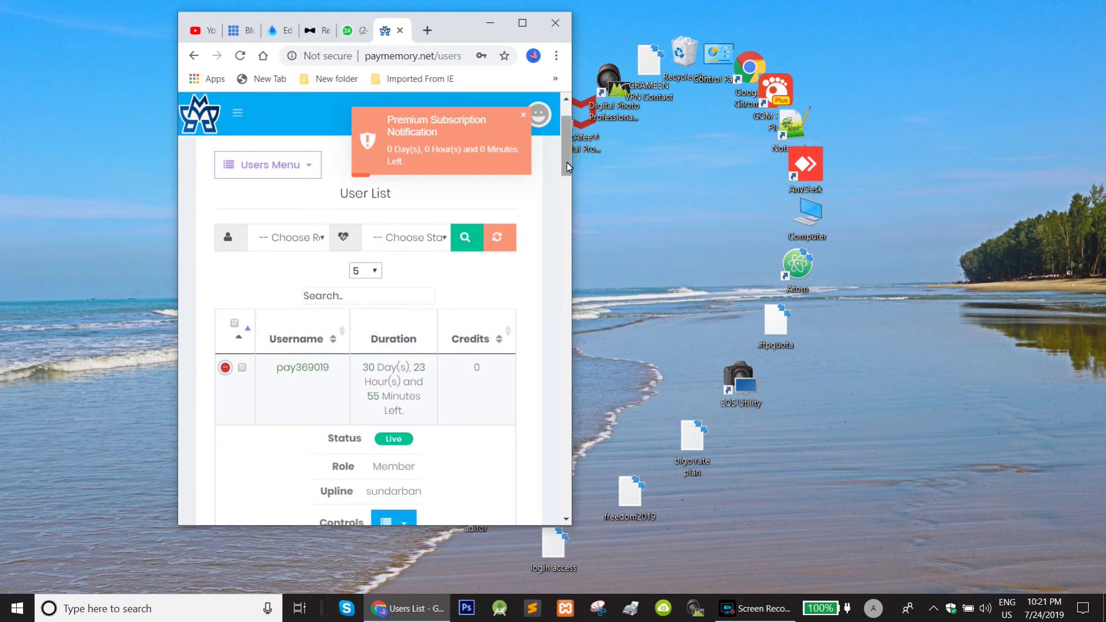
scroll(568, 156, "down", 1)
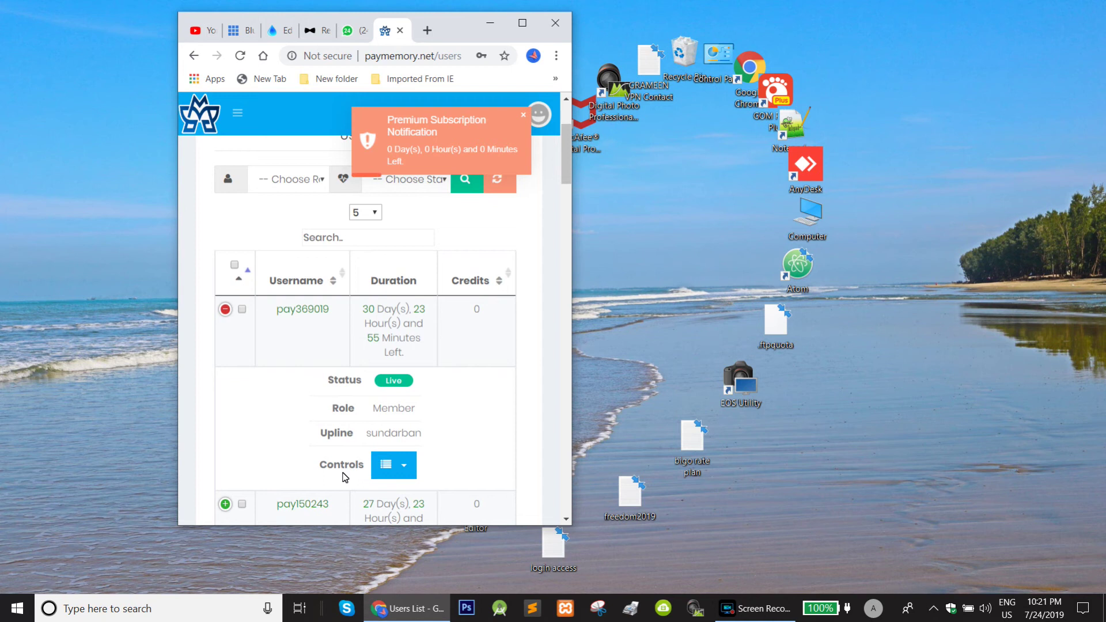
left_click(406, 468)
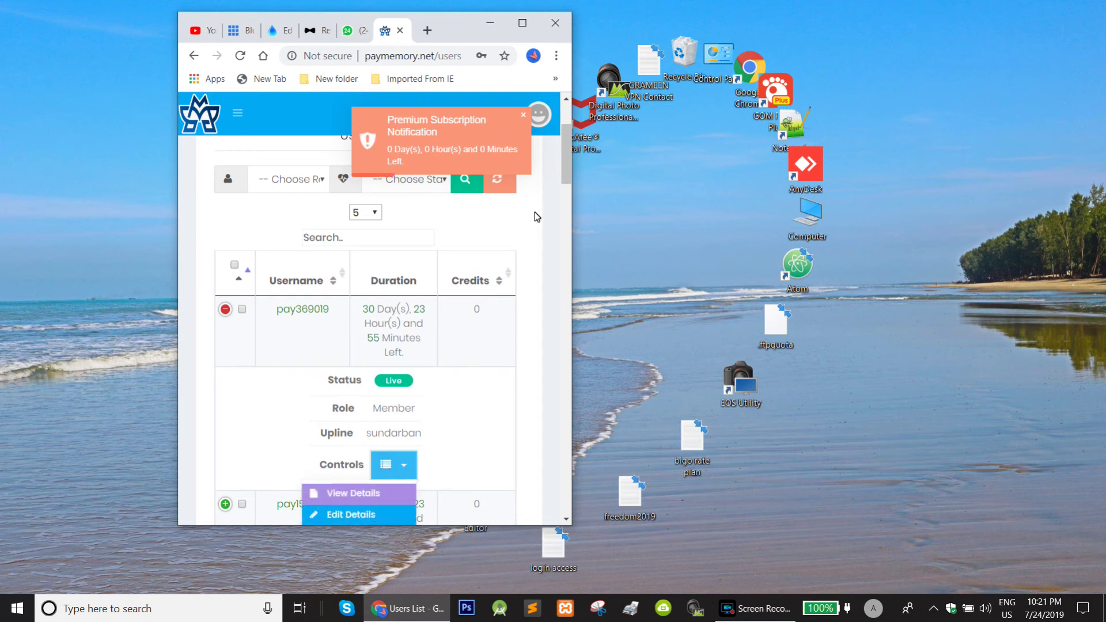
scroll(565, 176, "down", 1)
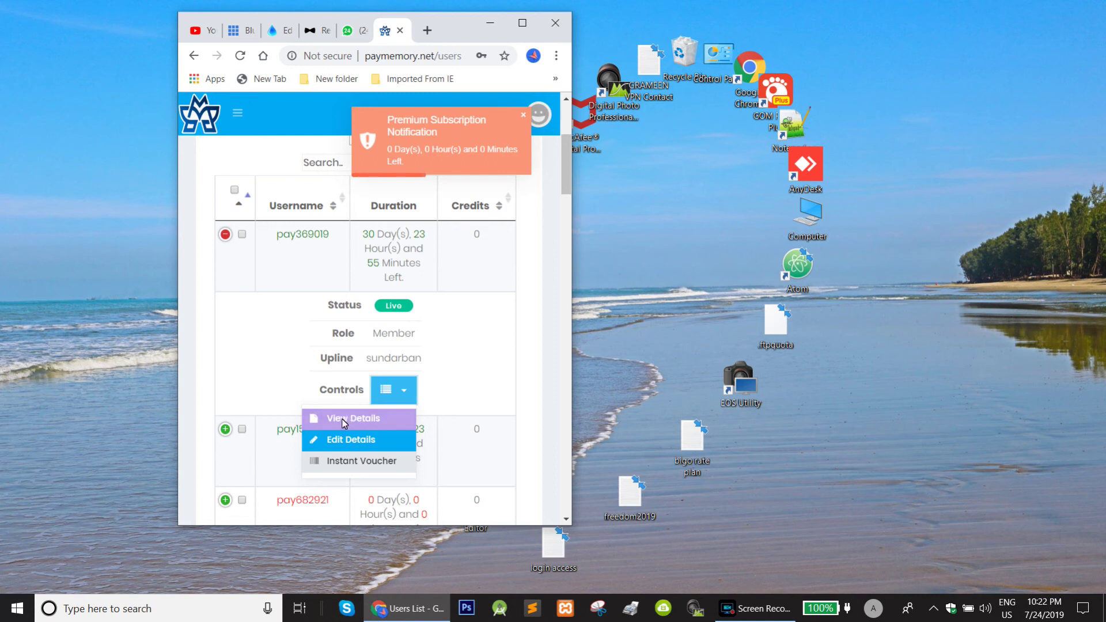
left_click(343, 420)
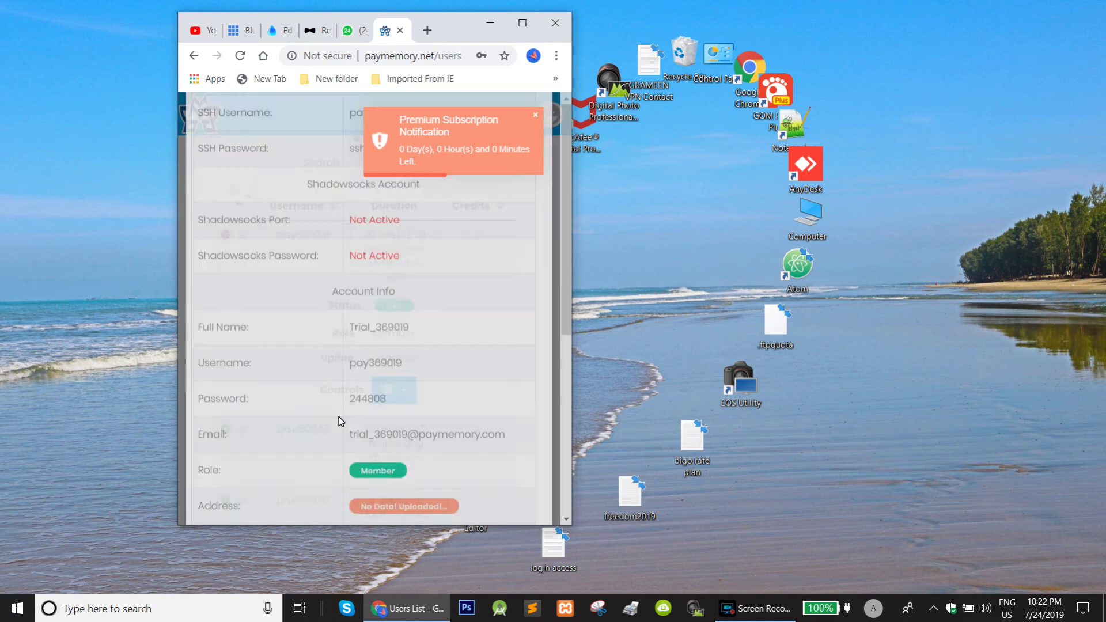
Highlight the username and the password in the Account Info section of the narrow details view
scroll(547, 225, "down", 3)
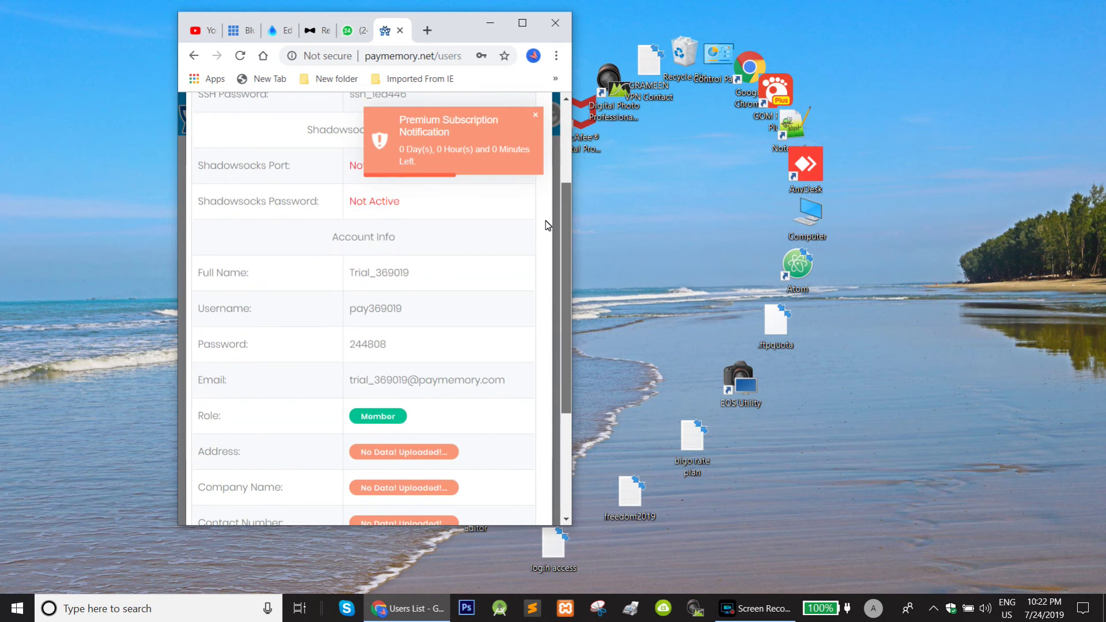
double_click(351, 309)
left_click(375, 346)
double_click(374, 345)
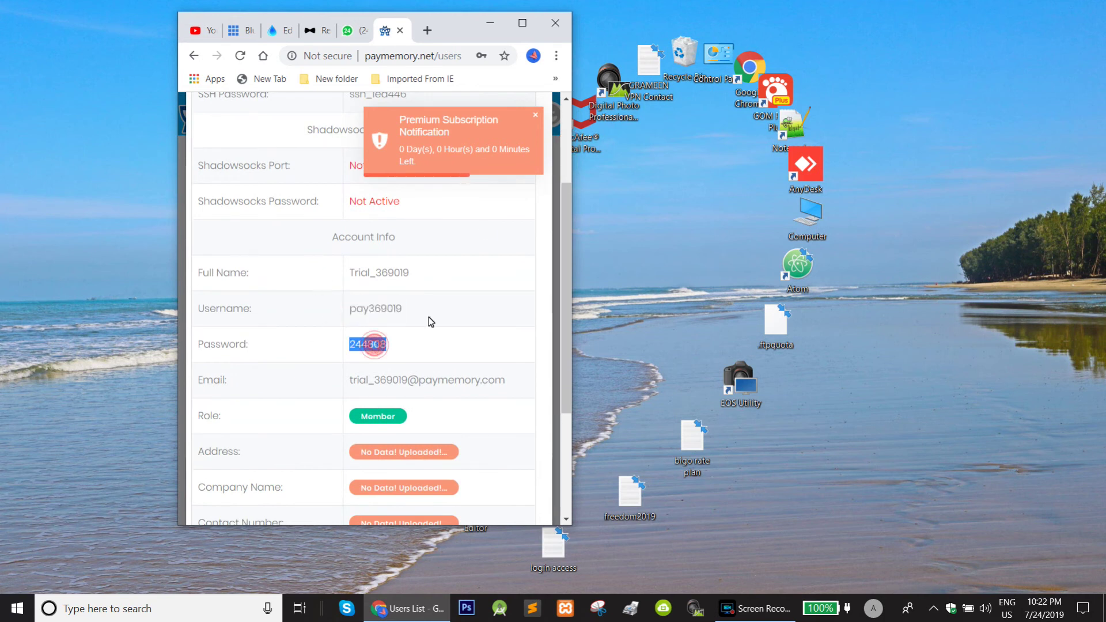
Maximize the browser window and reload the All Client list after closing the account details
left_click(522, 24)
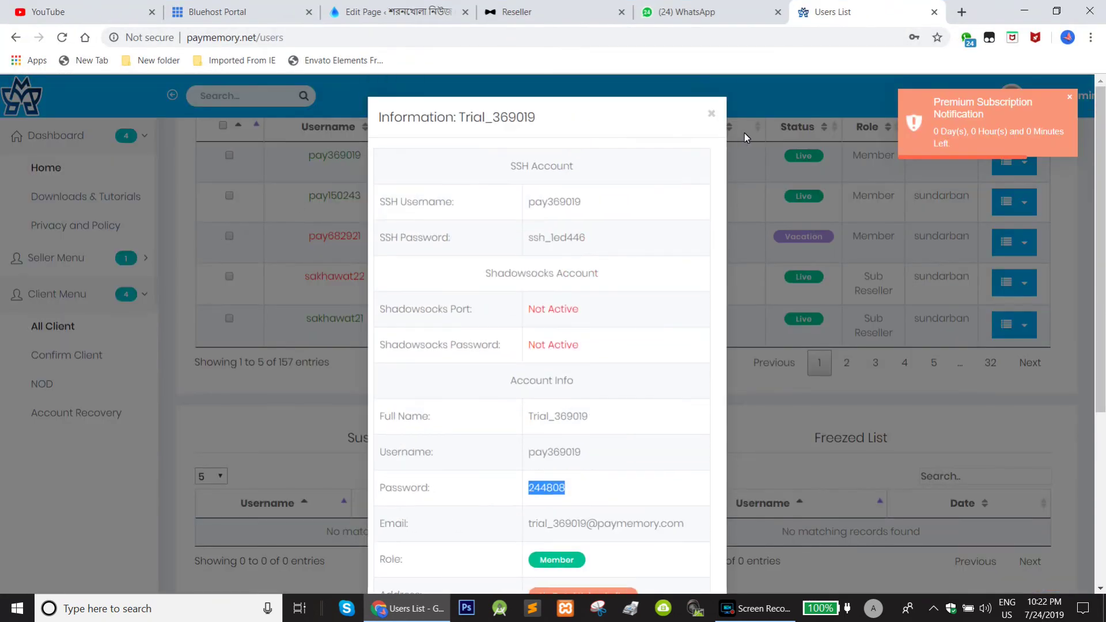
left_click(712, 114)
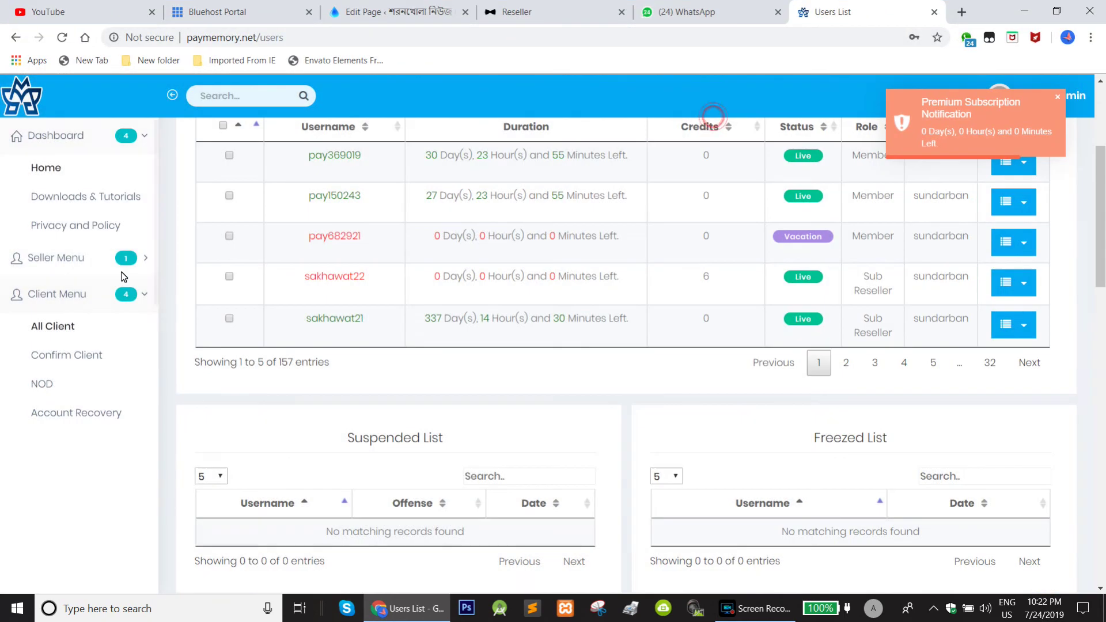
left_click(53, 328)
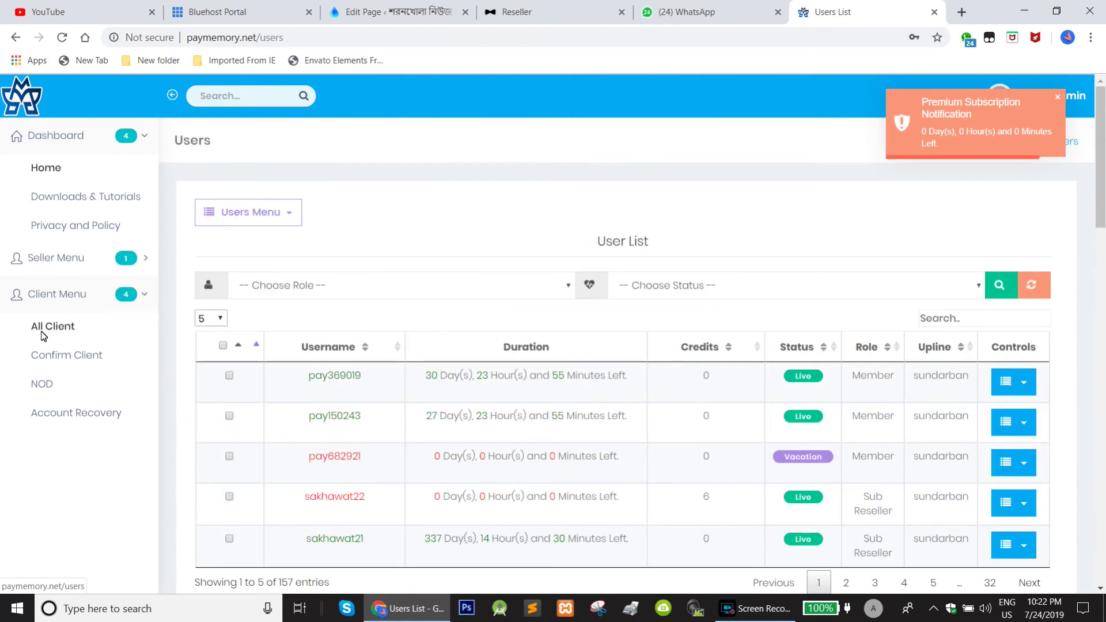
left_click(50, 328)
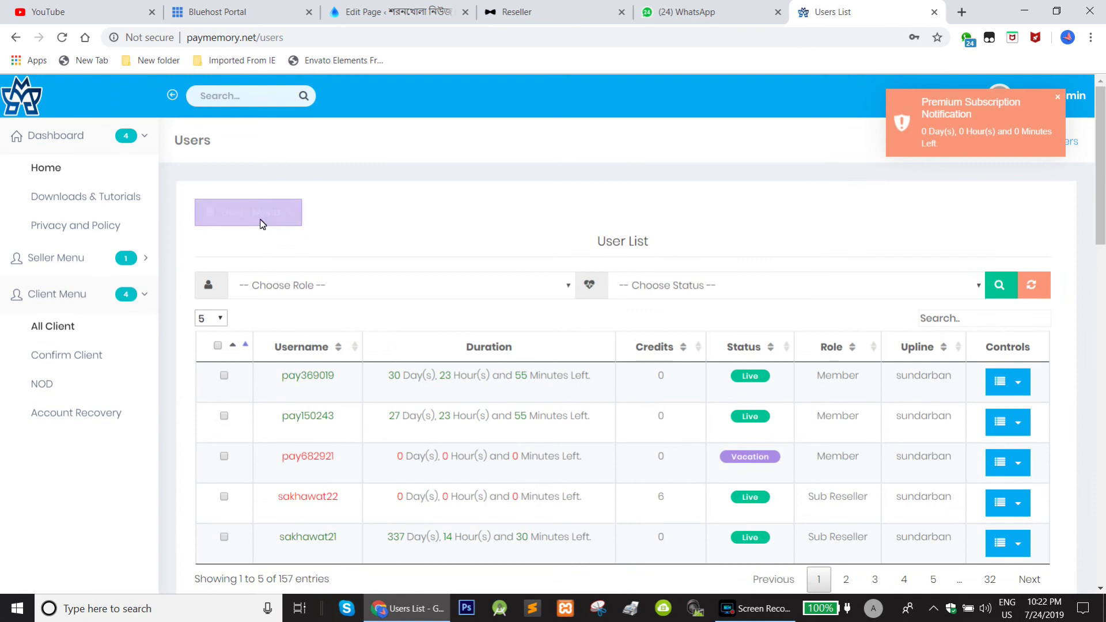
View the Generate Bulk Accounts form and its number-of-users field, and cancel the form
left_click(263, 217)
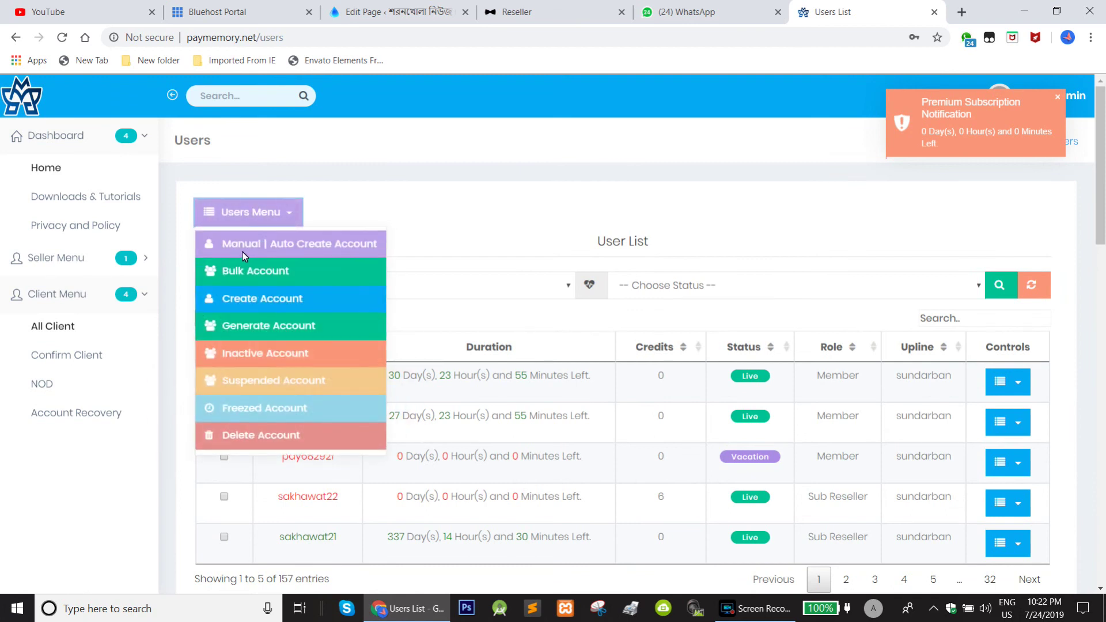
left_click(250, 271)
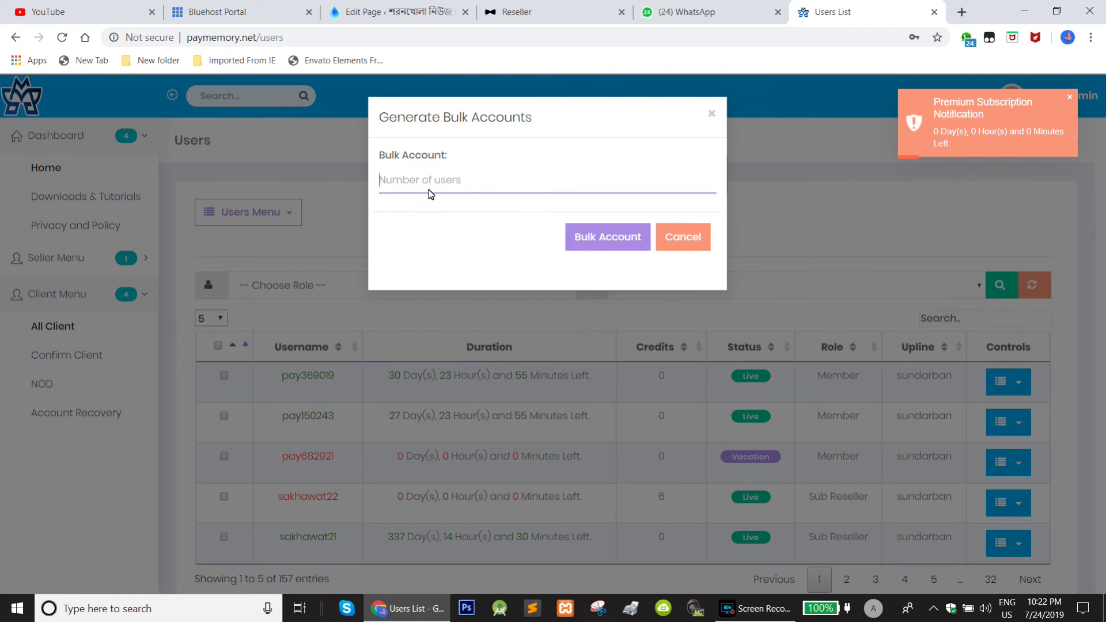
left_click(583, 238)
left_click(392, 184)
left_click(684, 237)
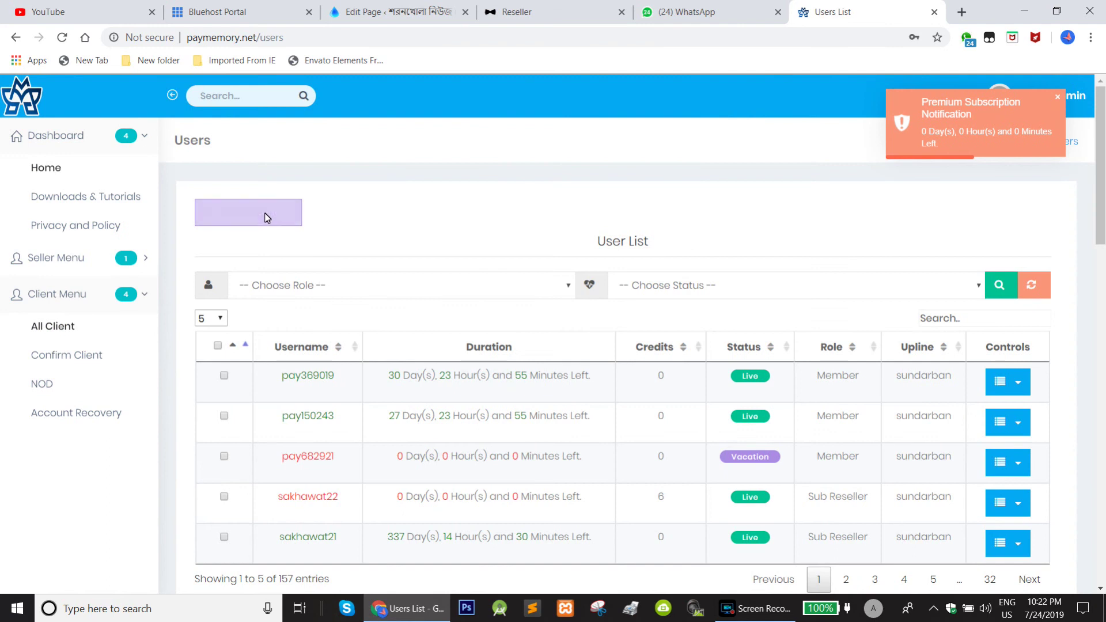
Generate 1 instant trial account with the client type Premium Client
left_click(267, 214)
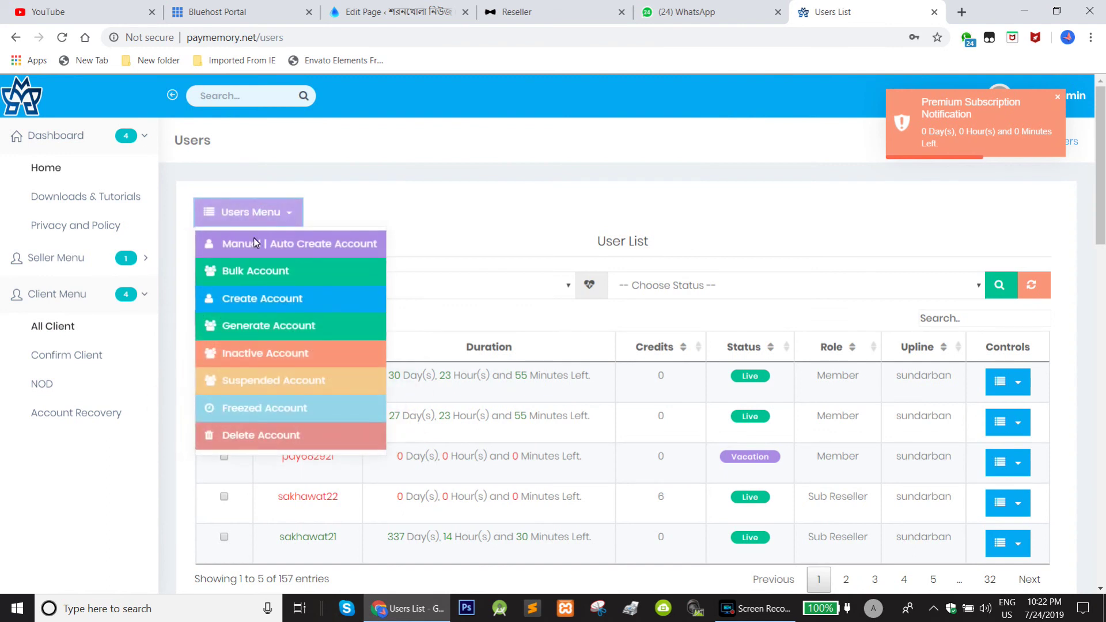
left_click(279, 329)
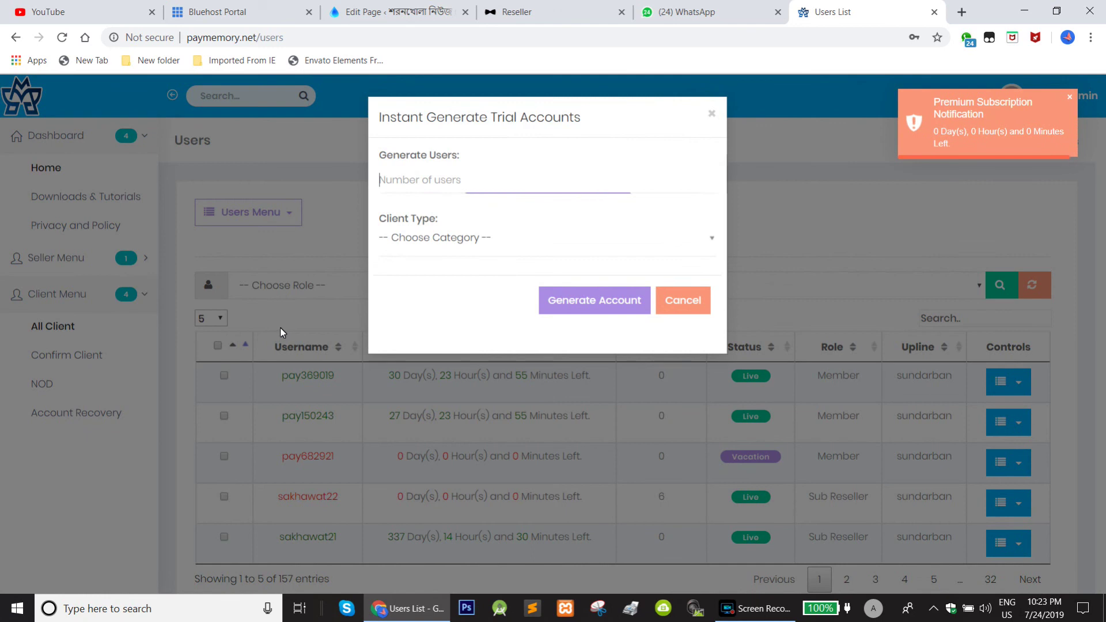
left_click(440, 183)
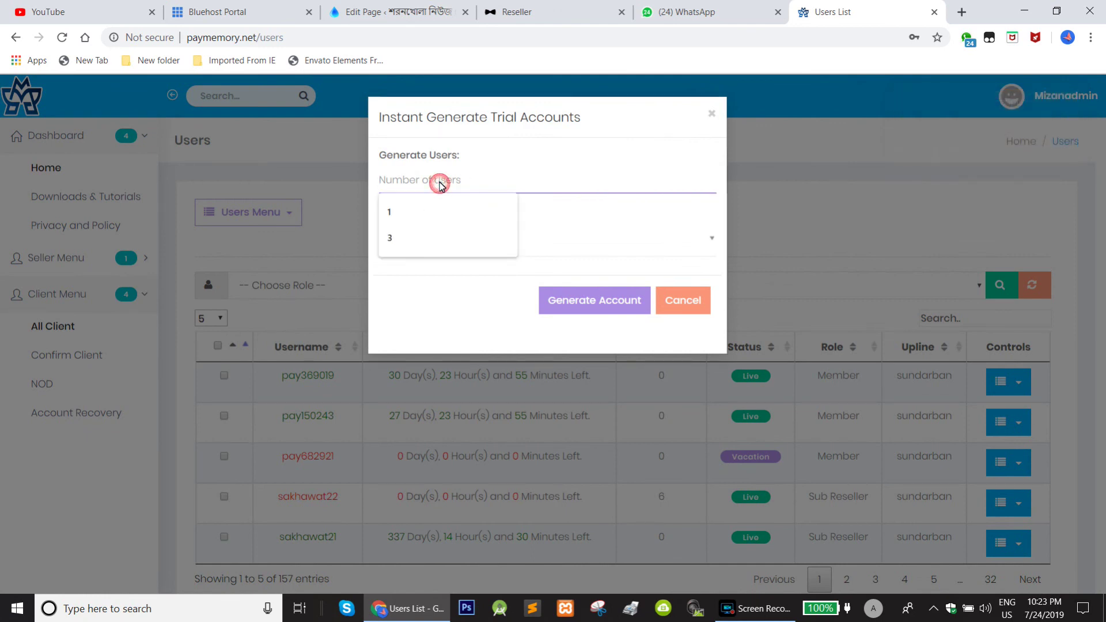
left_click(515, 181)
type("1")
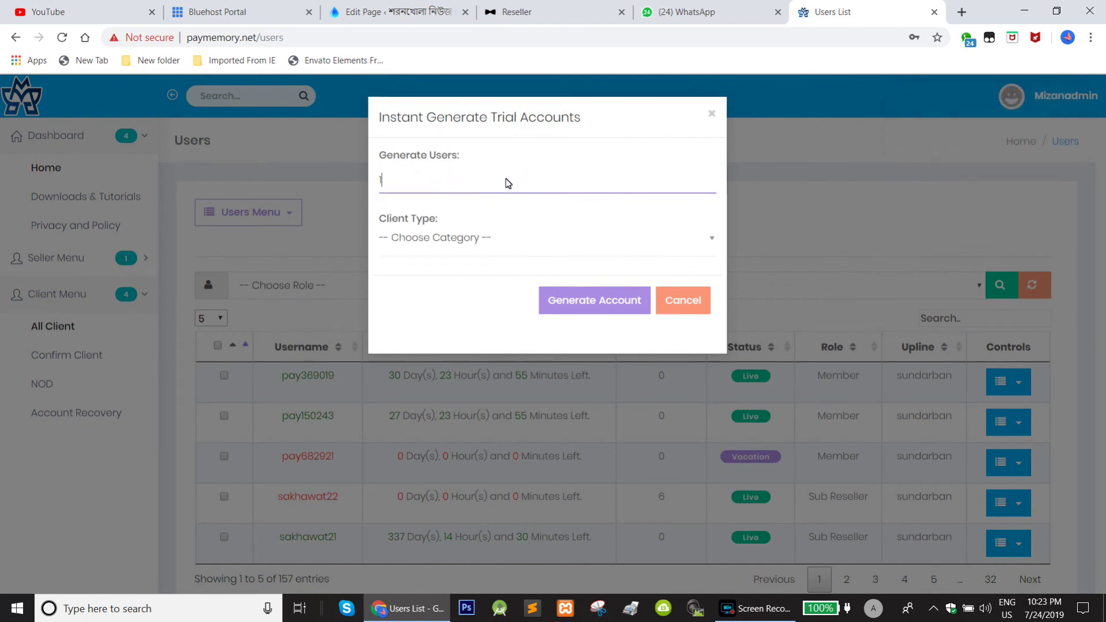
left_click(450, 238)
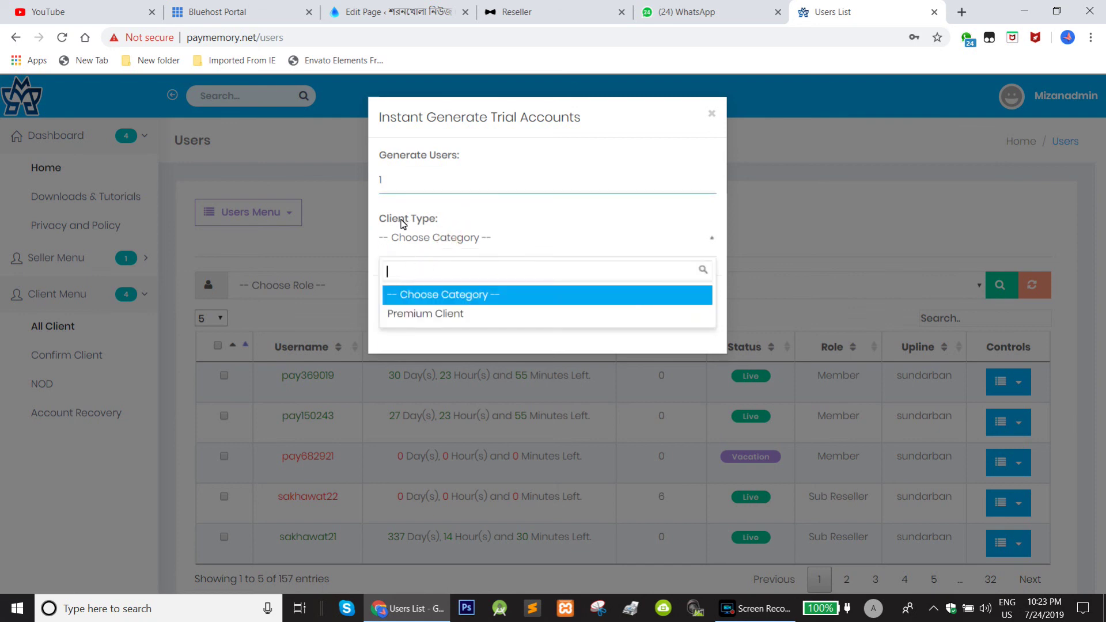
left_click(425, 315)
left_click(579, 301)
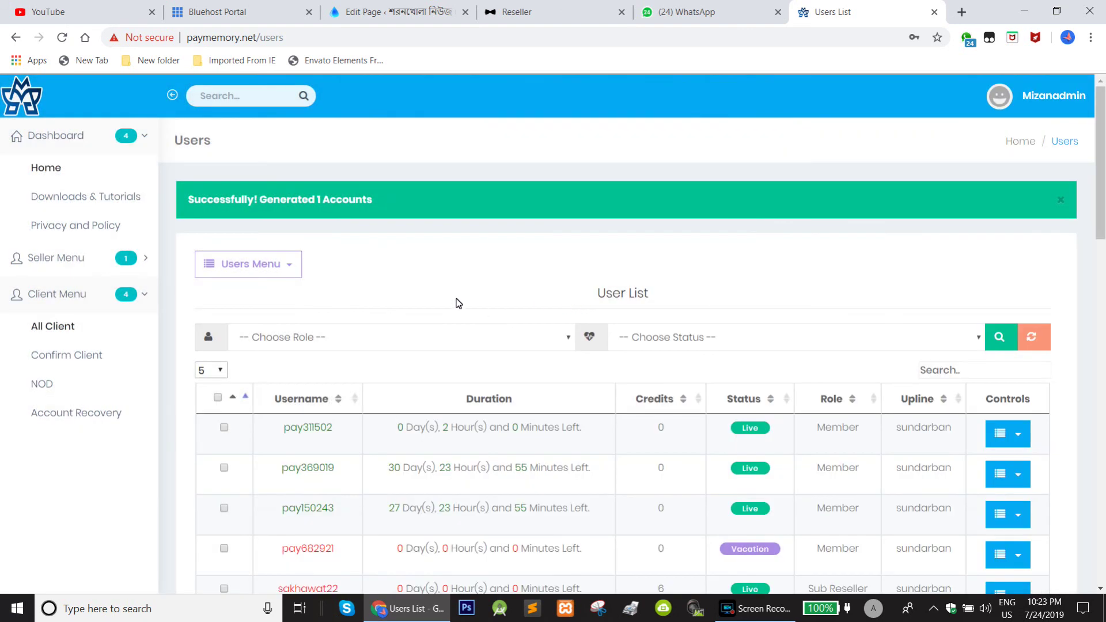